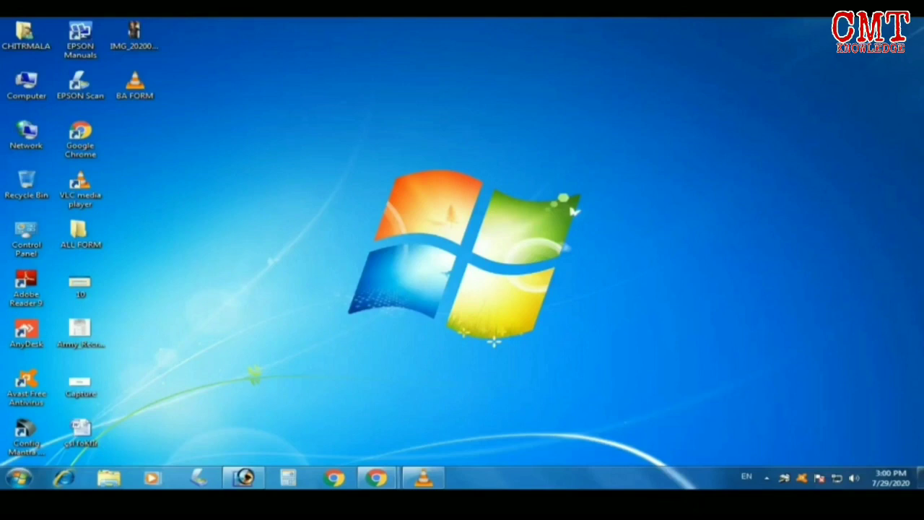
Launch e-Mitra's DCE Online Admission Form Filling service and accept the redirect to the admission portal
{"action": "mouse_move", "coordinate": [377, 477]}
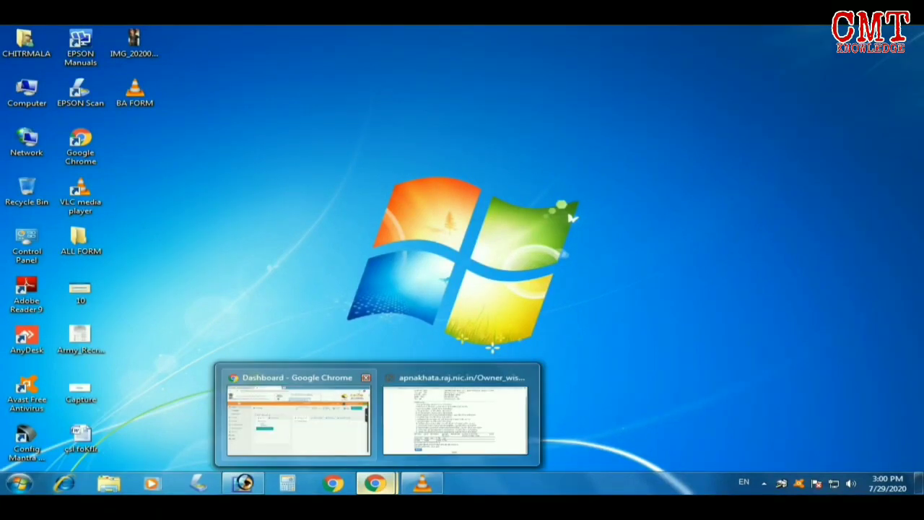
{"action": "left_click", "coordinate": [296, 408]}
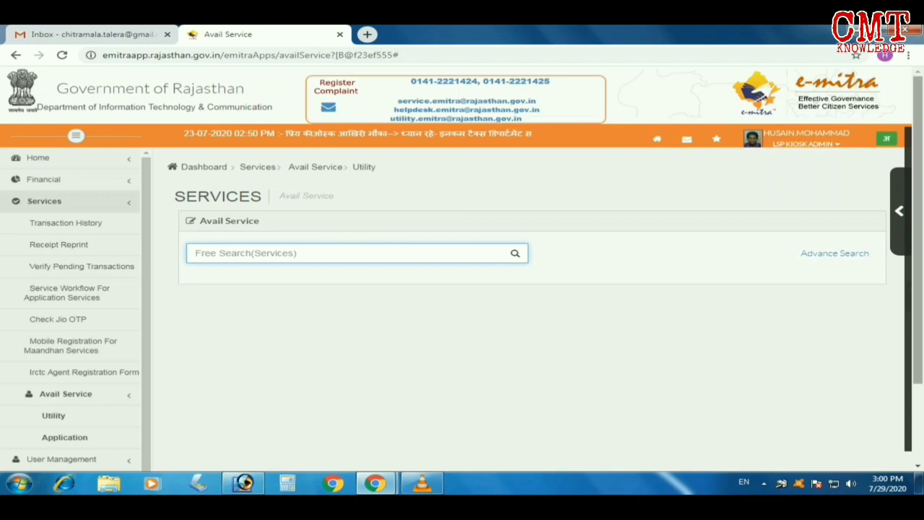
{"action": "type", "text": "DCE"}
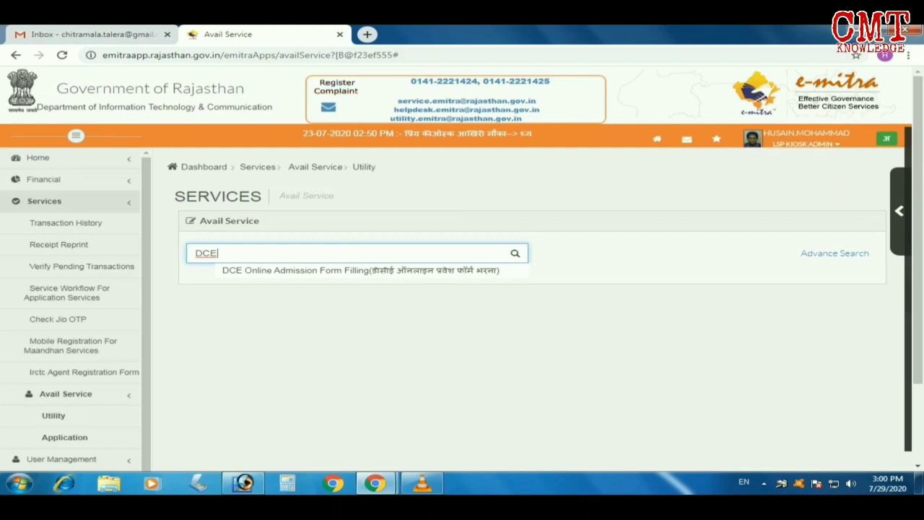
{"action": "key", "text": "Down"}
{"action": "key", "text": "Return"}
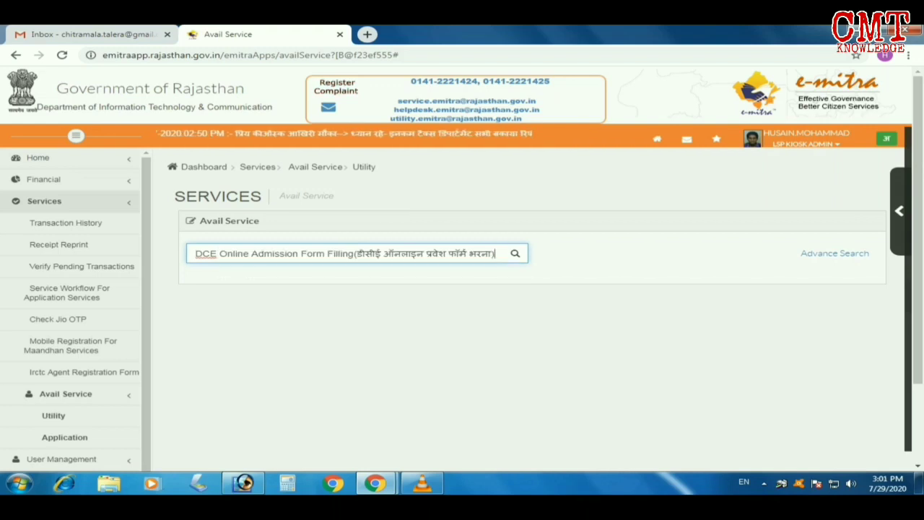
{"action": "key", "text": "Tab"}
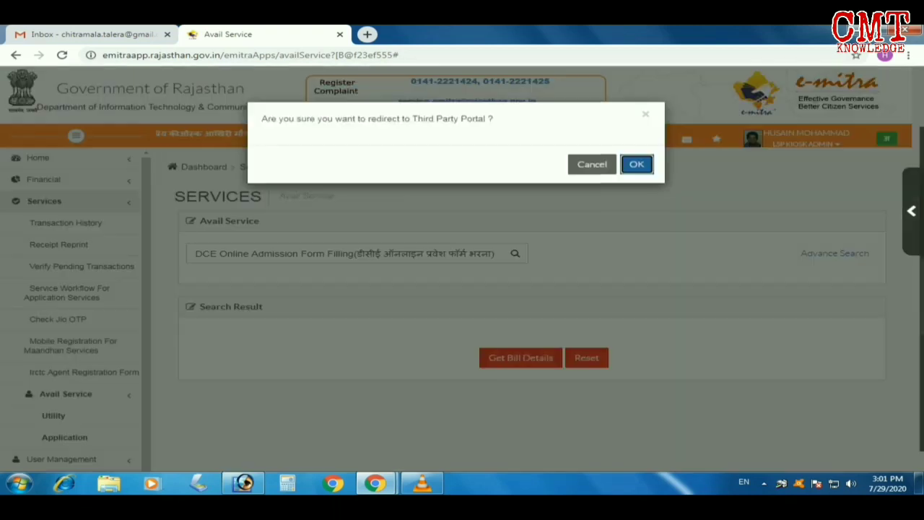
{"action": "key", "text": "Return"}
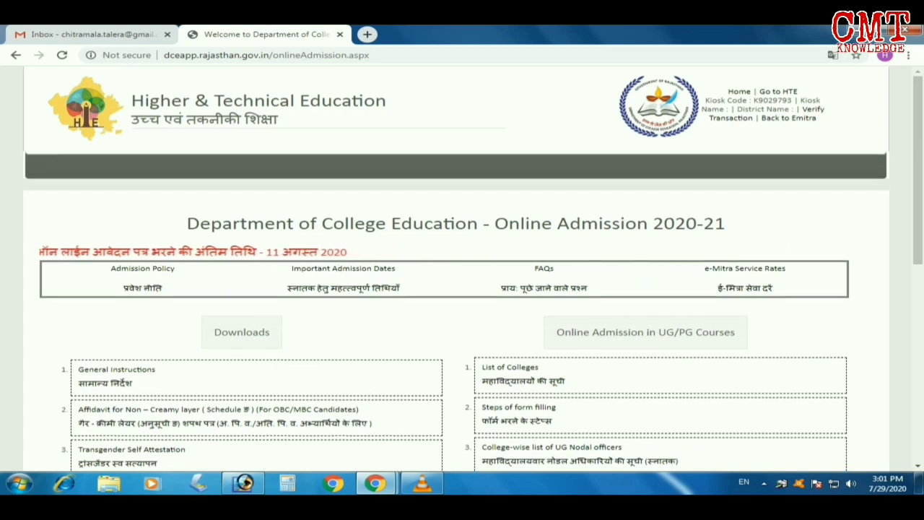
Filter the college list to Bundi district and open the Govt. College, Bundi admission form
{"action": "scroll", "coordinate": [462, 289], "scroll_direction": "down", "scroll_amount": 2}
{"action": "scroll", "coordinate": [462, 289], "scroll_direction": "down", "scroll_amount": 2}
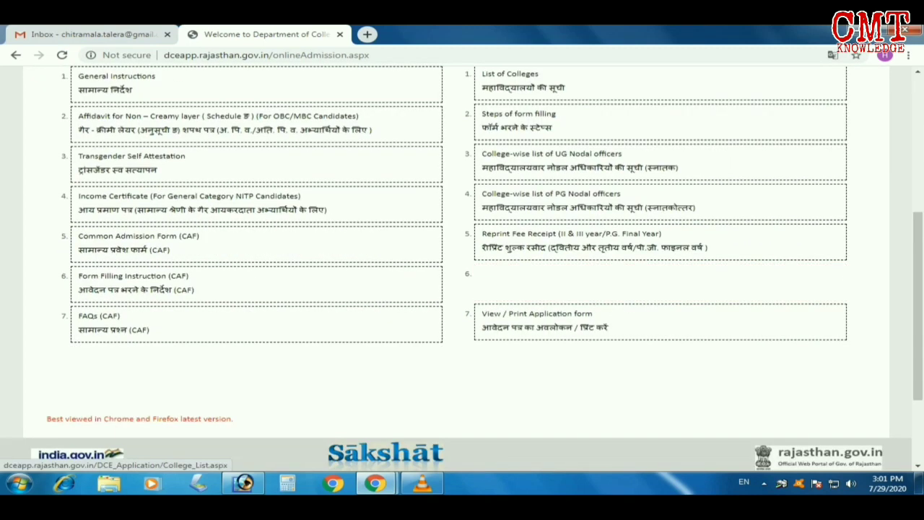
{"action": "left_click", "coordinate": [510, 74]}
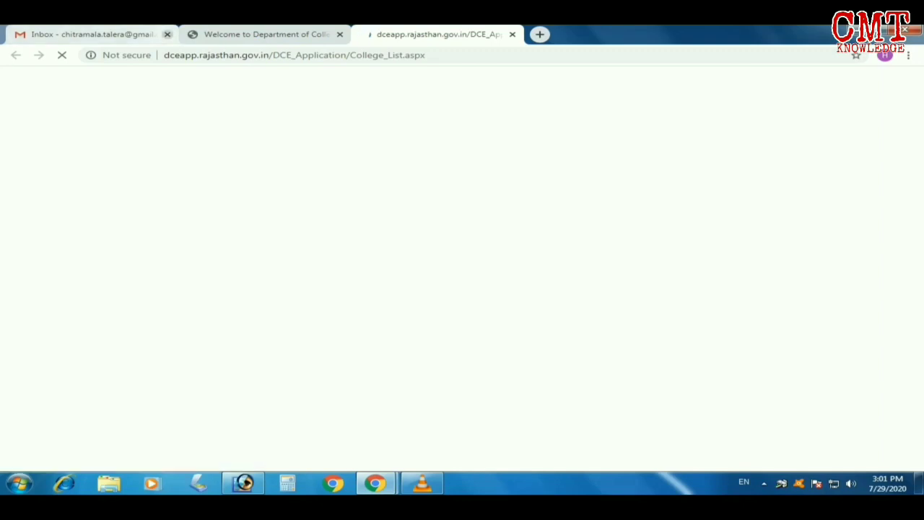
{"action": "left_click", "coordinate": [167, 34]}
{"action": "left_click", "coordinate": [506, 284]}
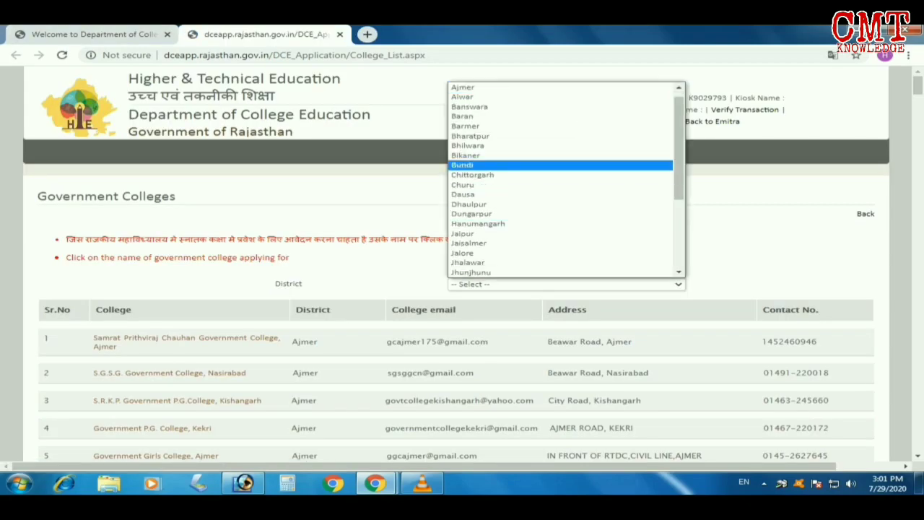
{"action": "left_click", "coordinate": [505, 165]}
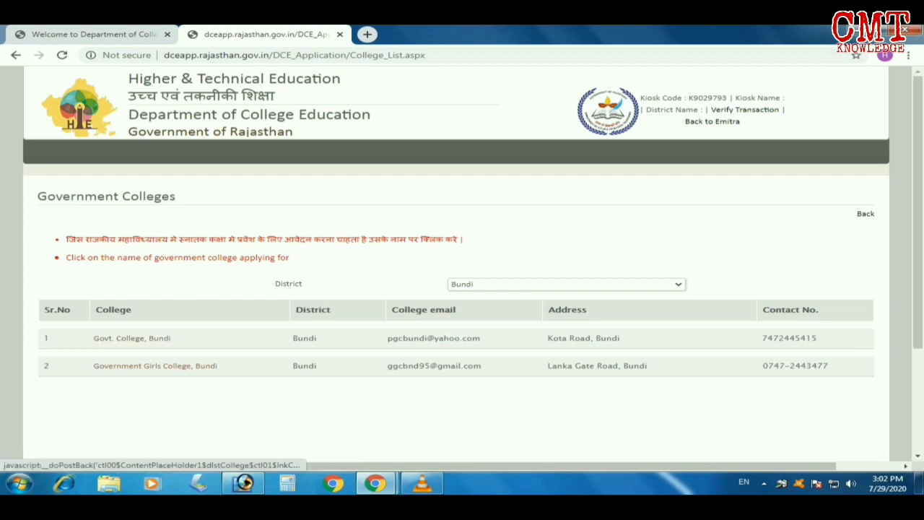
{"action": "left_click", "coordinate": [132, 338]}
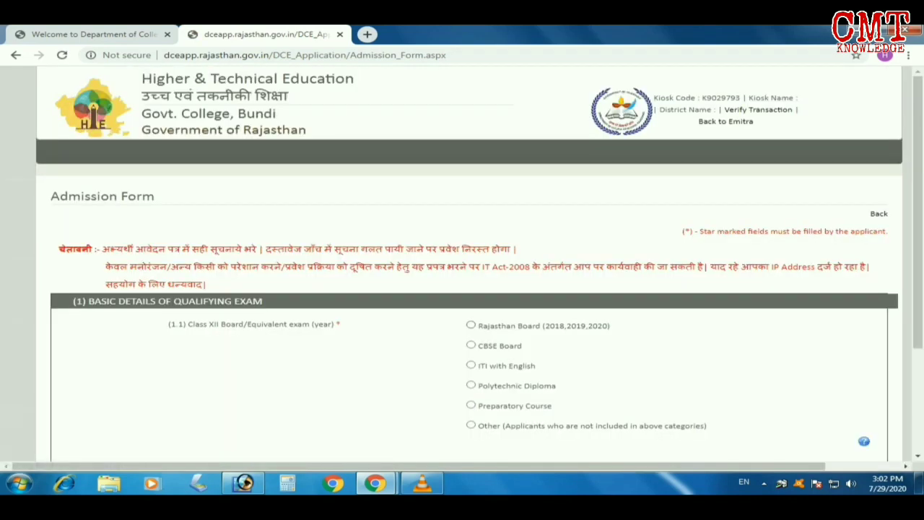
Choose Rajasthan Board, enter the roll number, name initials, passing year 2020 and captcha, then fetch details
{"action": "left_click", "coordinate": [471, 325]}
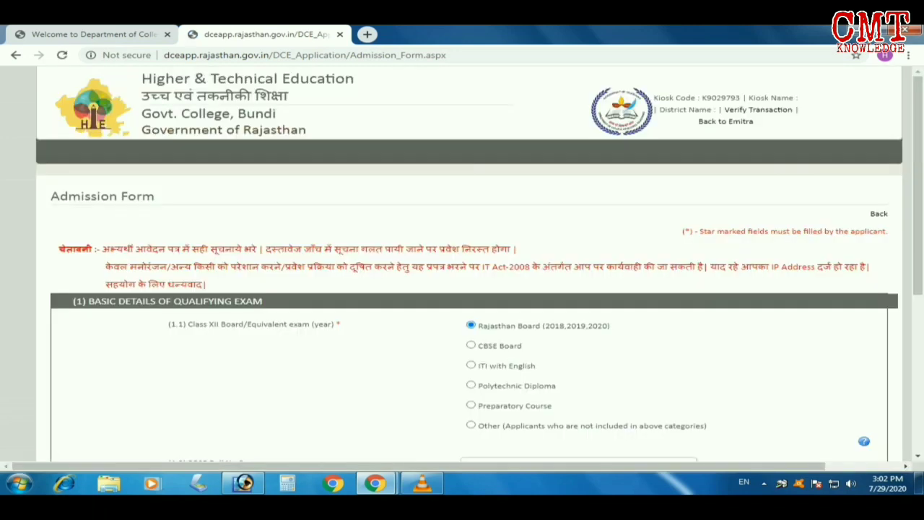
{"action": "scroll", "coordinate": [462, 260], "scroll_direction": "down", "scroll_amount": 3}
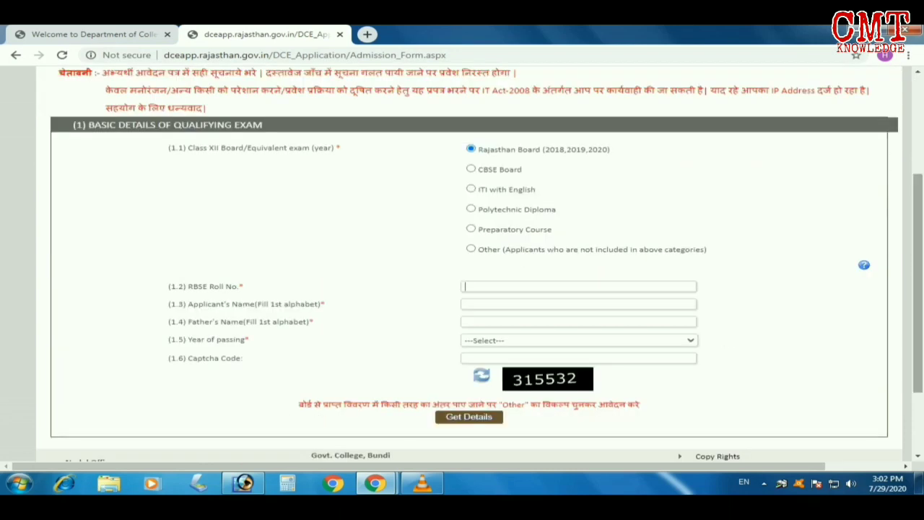
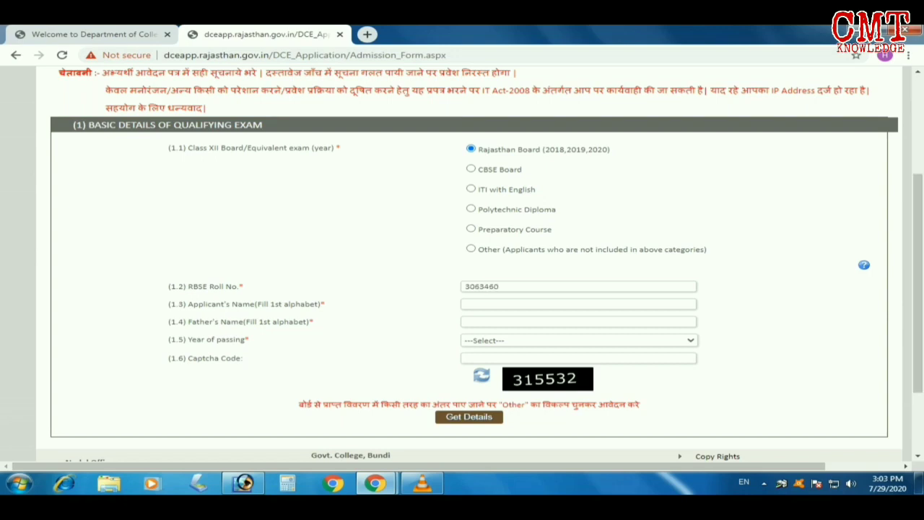
{"action": "key", "text": "Tab"}
{"action": "left_click", "coordinate": [579, 340]}
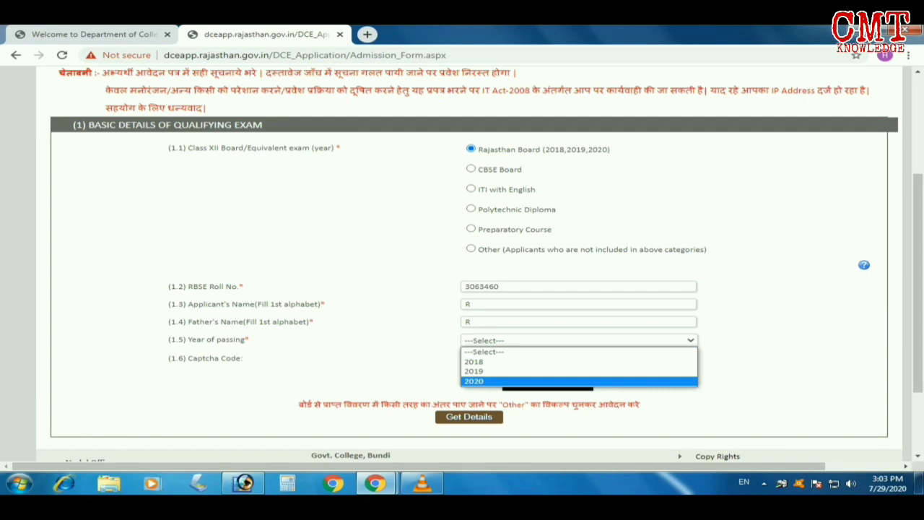
{"action": "left_click", "coordinate": [505, 381]}
{"action": "type", "text": "31"}
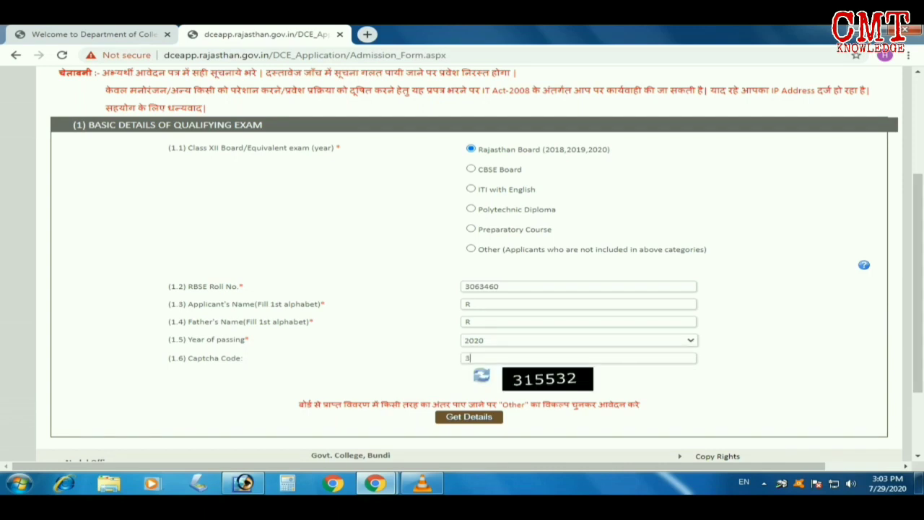
{"action": "type", "text": "5532"}
{"action": "key", "text": "Return"}
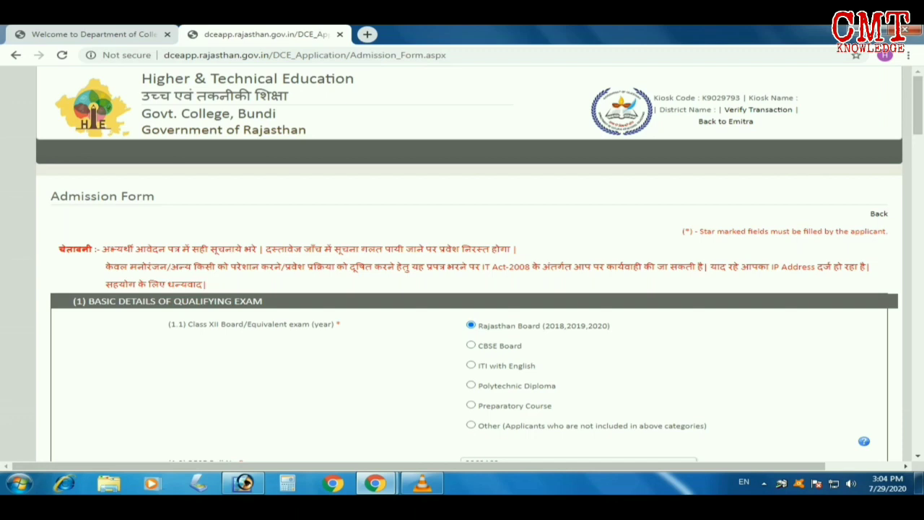
Enter the applicant's Aadhar number and caste name
{"action": "scroll", "coordinate": [462, 264], "scroll_direction": "down", "scroll_amount": 5}
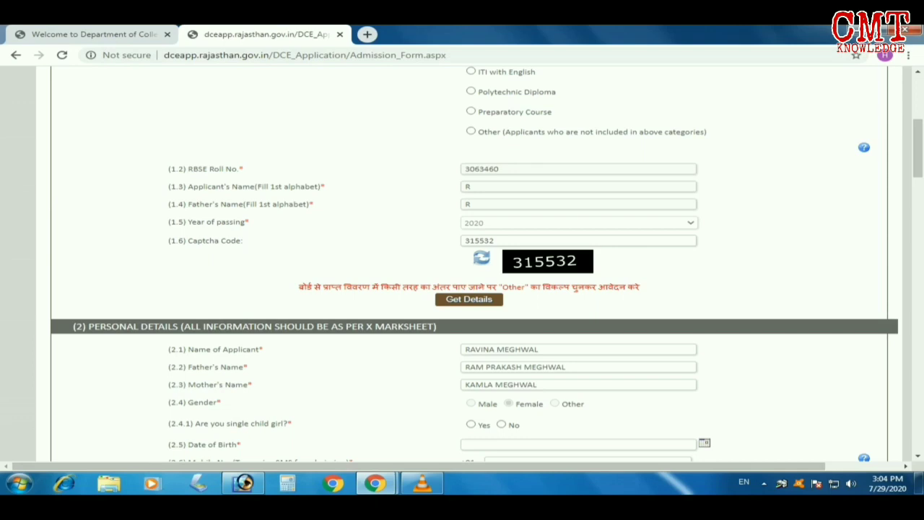
{"action": "scroll", "coordinate": [462, 263], "scroll_direction": "down", "scroll_amount": 2}
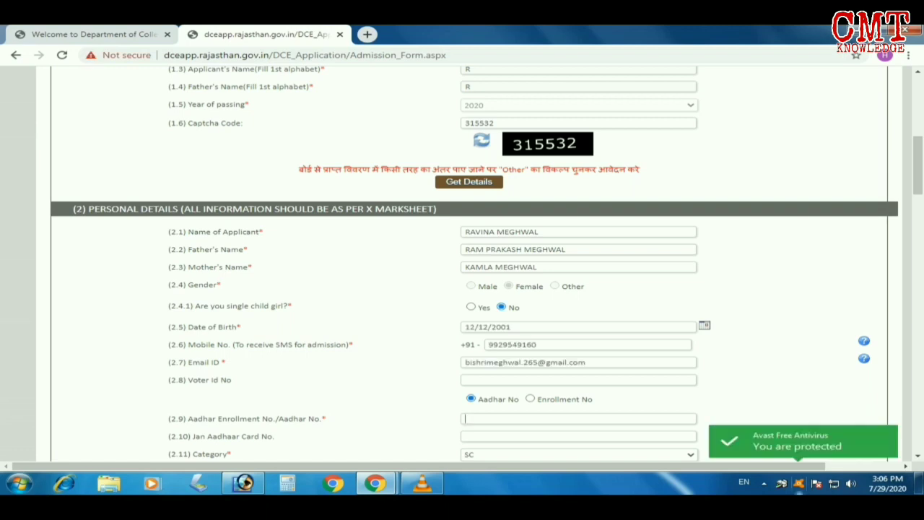
{"action": "type", "text": "????"}
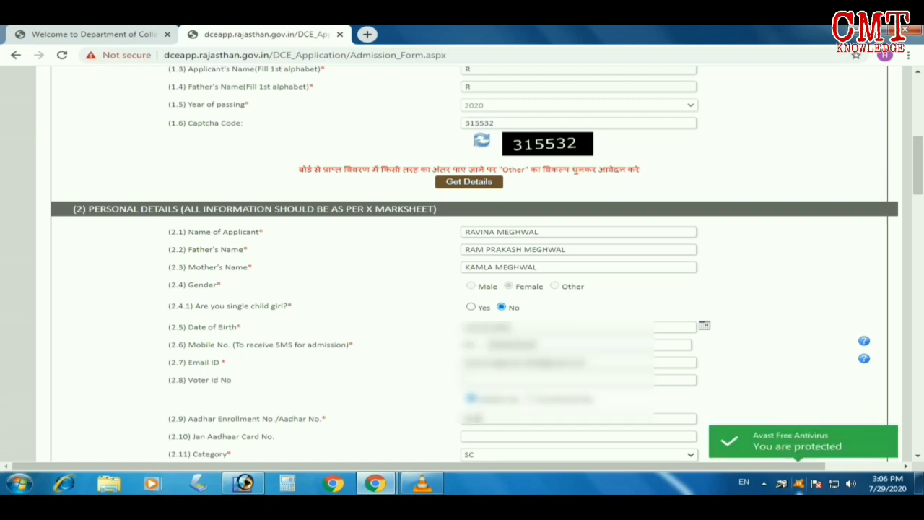
{"action": "type", "text": "??????"}
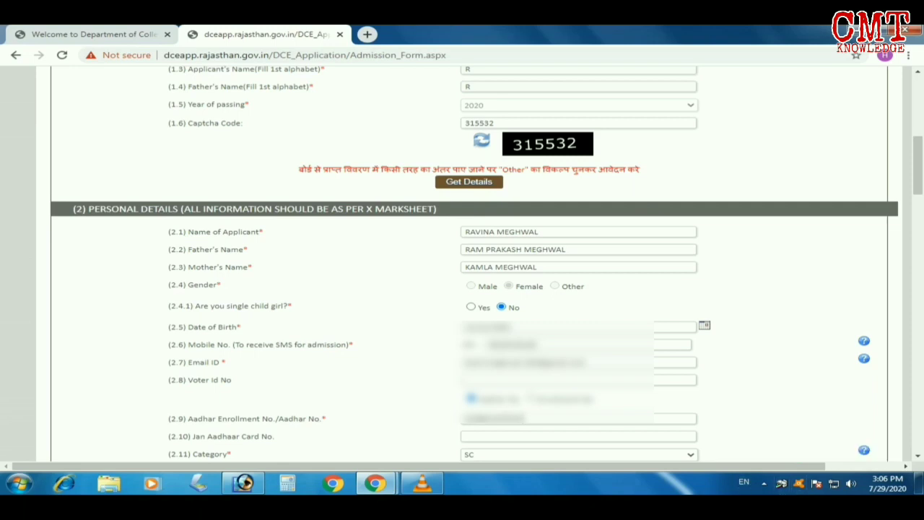
{"action": "scroll", "coordinate": [469, 264], "scroll_direction": "down", "scroll_amount": 2}
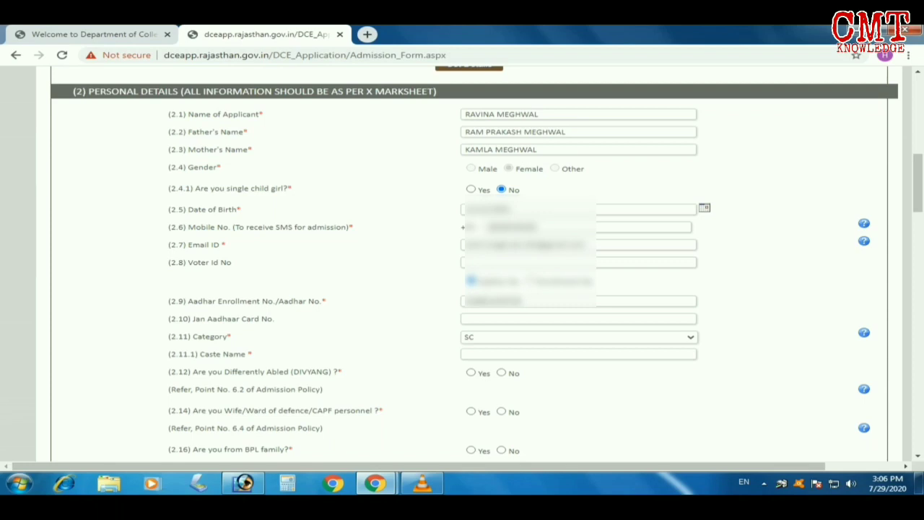
{"action": "mouse_move", "coordinate": [864, 241]}
{"action": "type", "text": "MEGHWAL"}
Answer No to the differently abled, defence ward, BPL, Kashmiri migrant and Assam resident questions
{"action": "scroll", "coordinate": [470, 260], "scroll_direction": "down", "scroll_amount": 1}
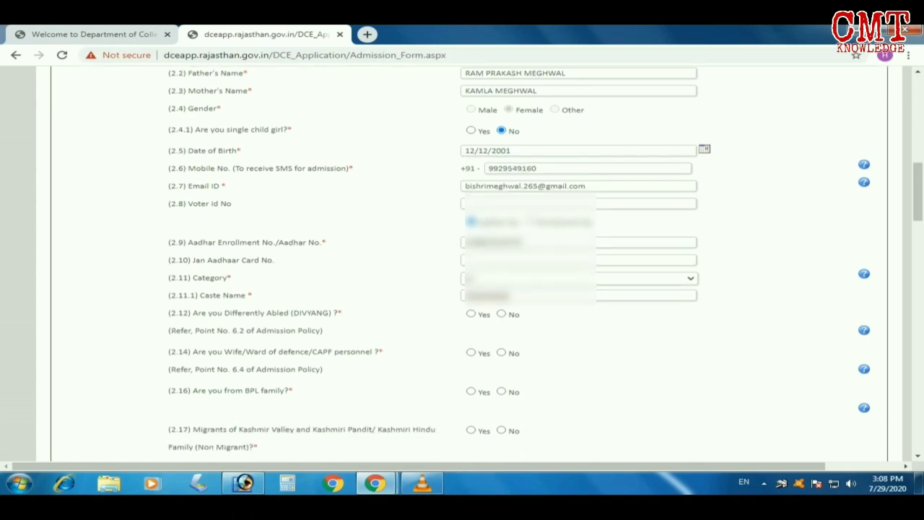
{"action": "left_click", "coordinate": [502, 314]}
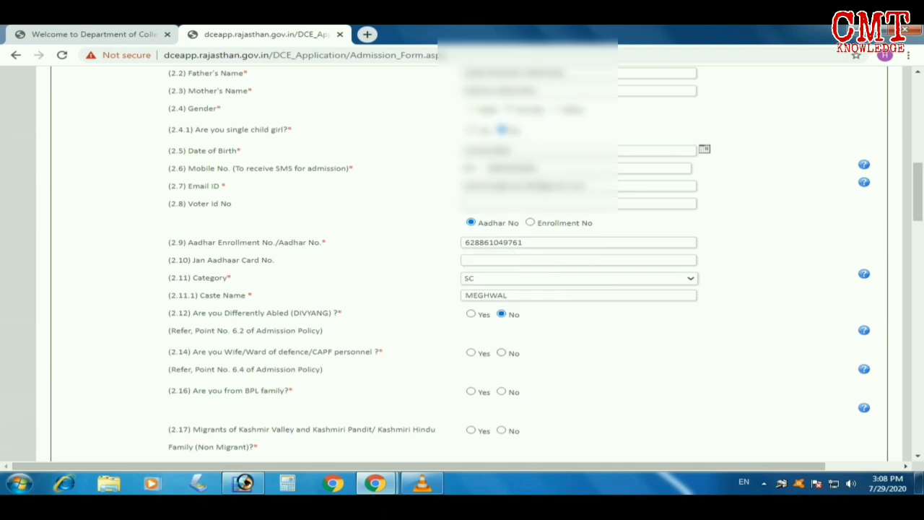
{"action": "left_click", "coordinate": [502, 353]}
{"action": "left_click", "coordinate": [502, 392]}
{"action": "scroll", "coordinate": [462, 260], "scroll_direction": "down", "scroll_amount": 1}
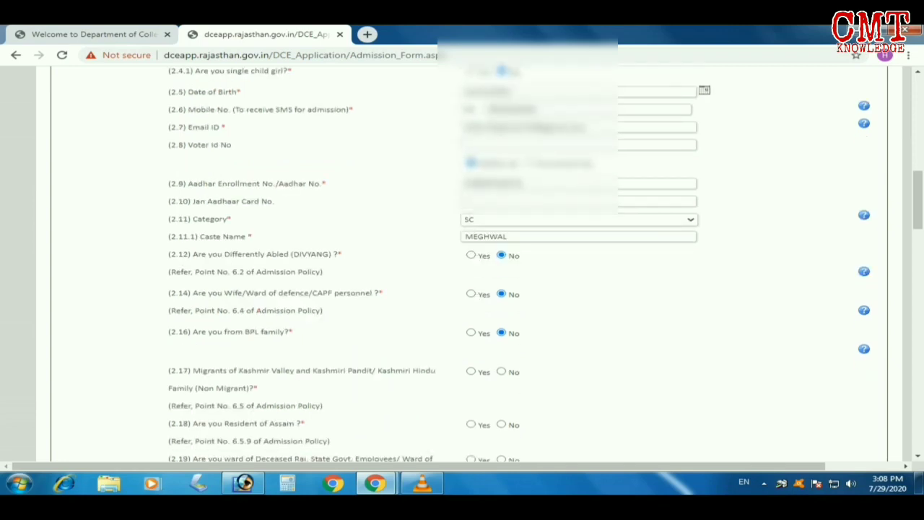
{"action": "left_click", "coordinate": [502, 371]}
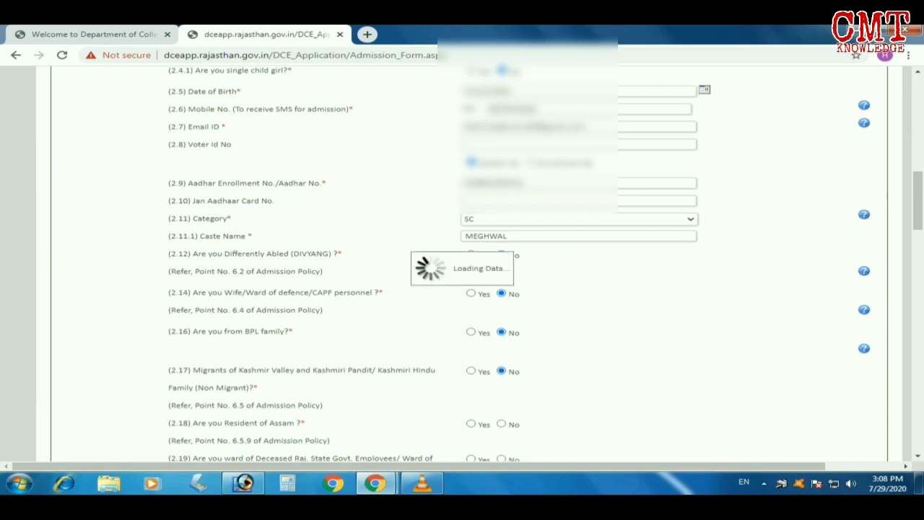
{"action": "scroll", "coordinate": [462, 260], "scroll_direction": "down", "scroll_amount": 2}
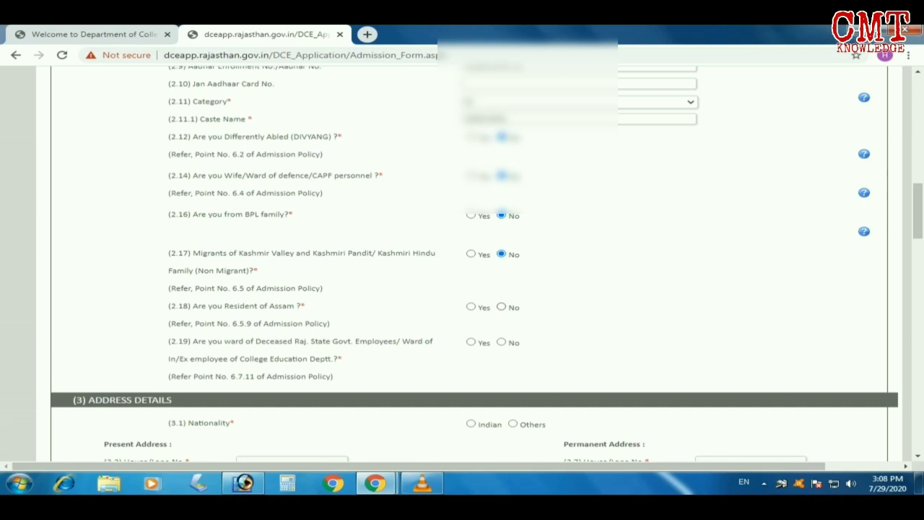
{"action": "left_click", "coordinate": [502, 306]}
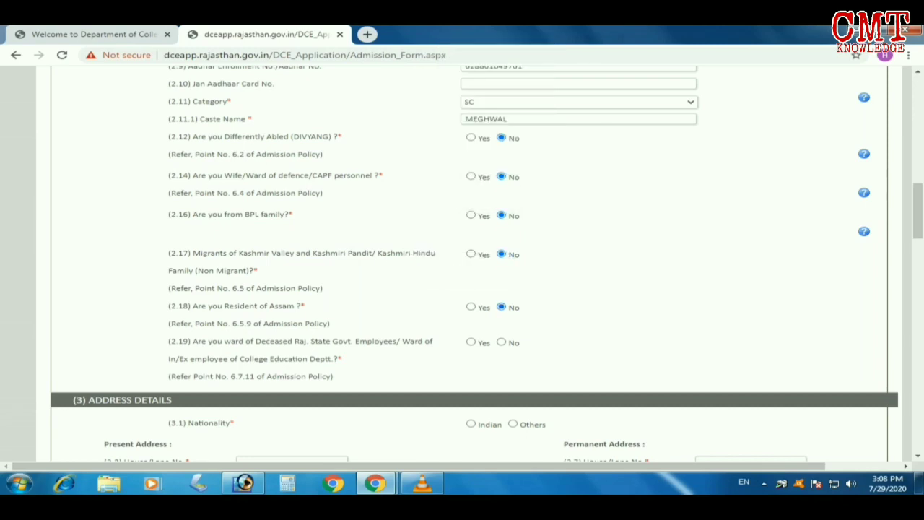
Answer No to question 2.19, choose Indian nationality and Rajasthan resident, and begin the present address
{"action": "left_click", "coordinate": [502, 343]}
{"action": "scroll", "coordinate": [502, 343], "scroll_direction": "down", "scroll_amount": 1}
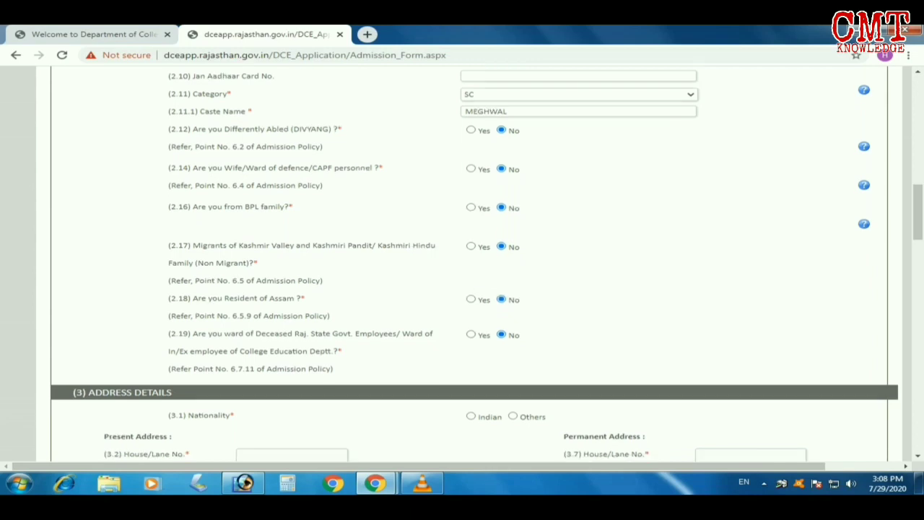
{"action": "scroll", "coordinate": [470, 261], "scroll_direction": "down", "scroll_amount": 2}
{"action": "left_click", "coordinate": [471, 306]}
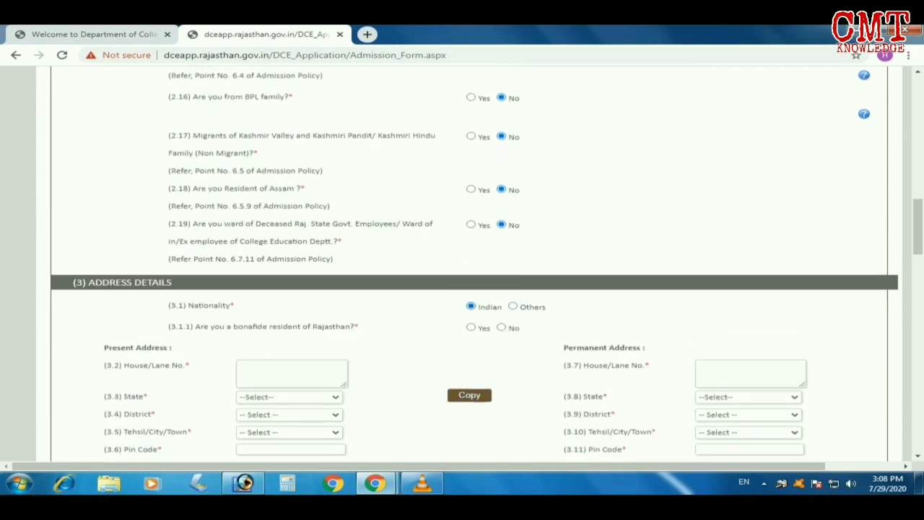
{"action": "left_click", "coordinate": [471, 328]}
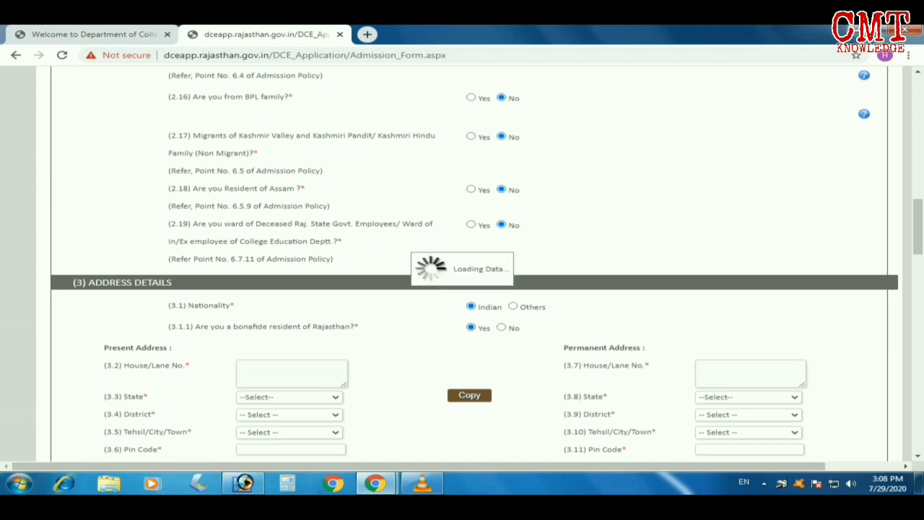
{"action": "left_click", "coordinate": [292, 373]}
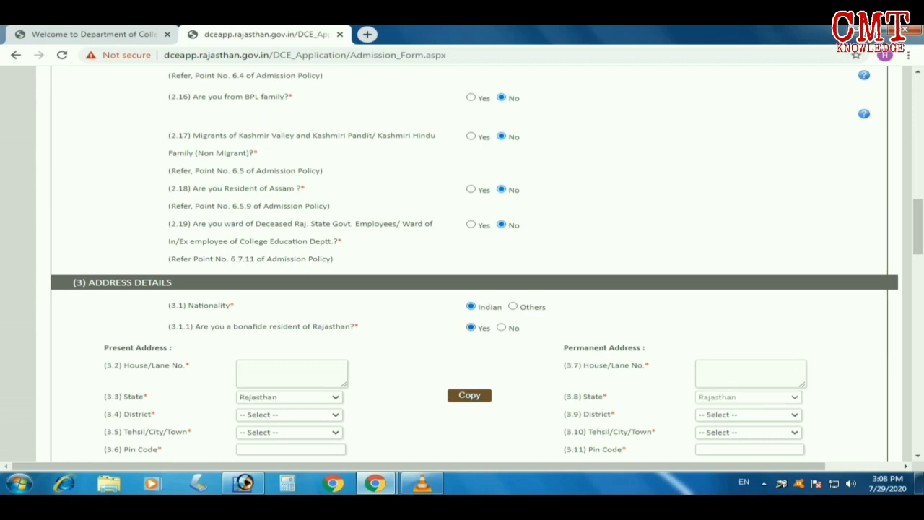
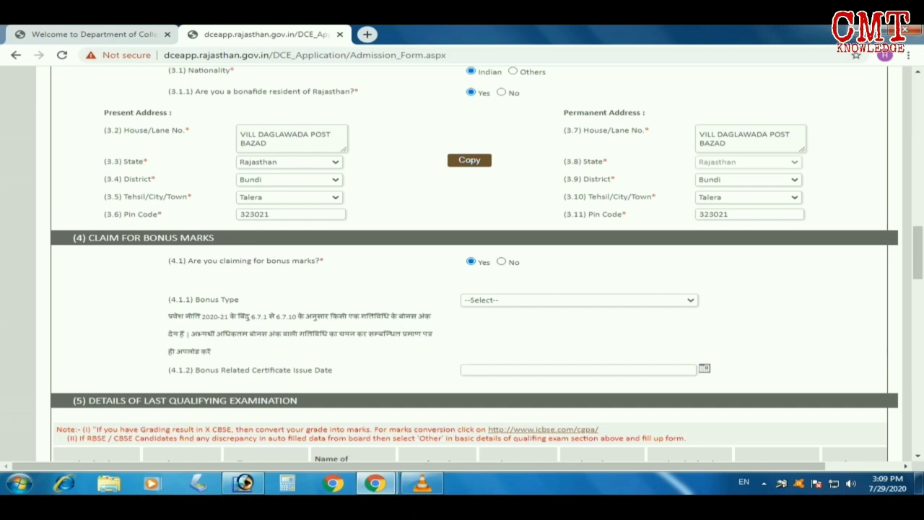
Choose No for claiming bonus marks
{"action": "left_click", "coordinate": [579, 300]}
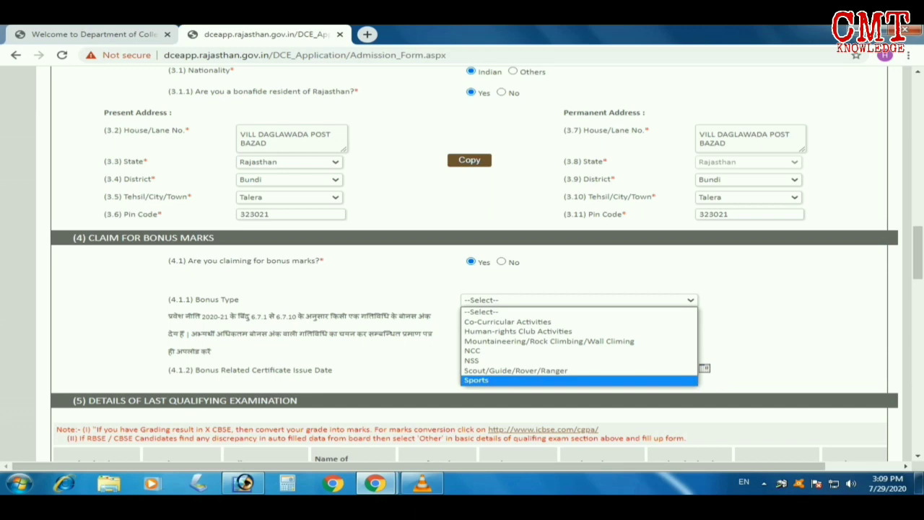
{"action": "left_click", "coordinate": [501, 261]}
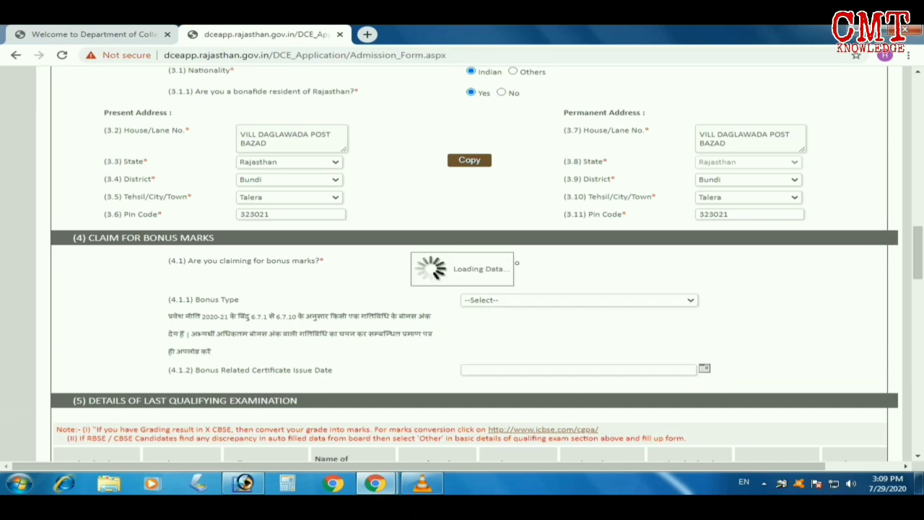
{"action": "scroll", "coordinate": [470, 260], "scroll_direction": "down", "scroll_amount": 1}
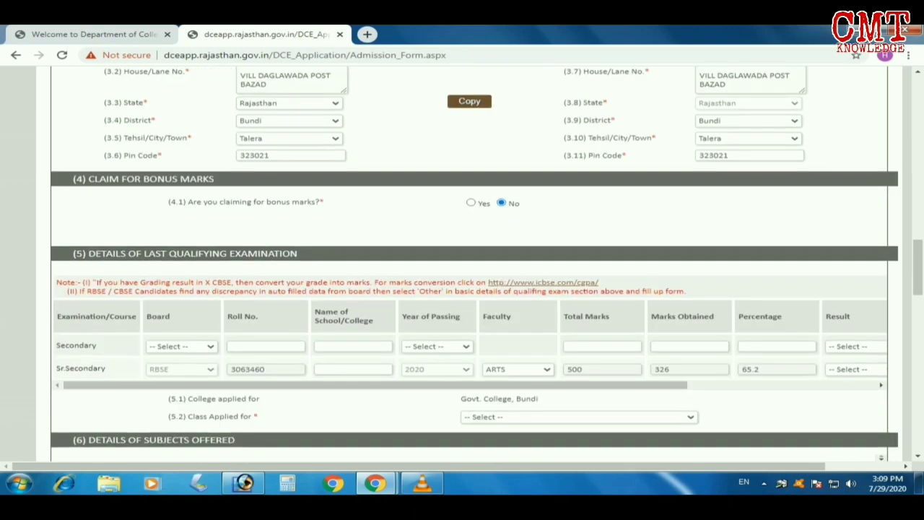
In the Secondary row, choose board RBSE, enter the roll number and school GSSS BAJAD
{"action": "left_click", "coordinate": [182, 346]}
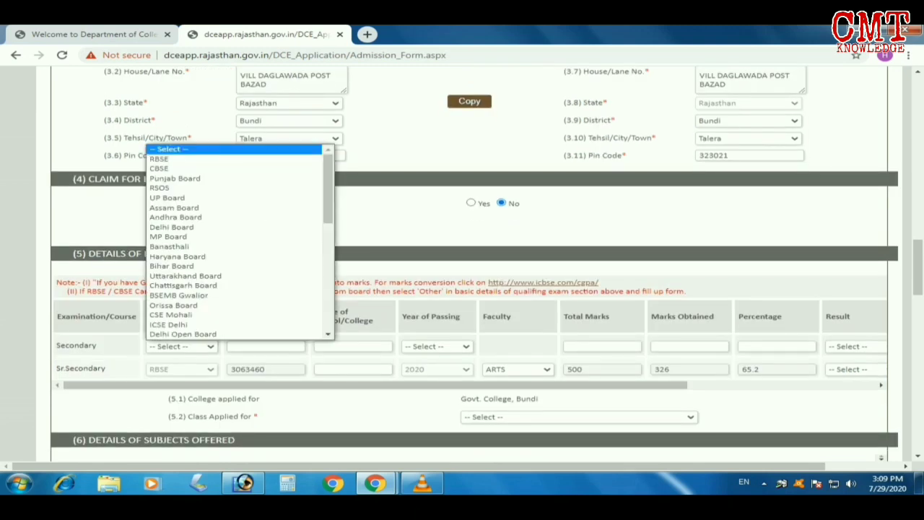
{"action": "left_click", "coordinate": [159, 158]}
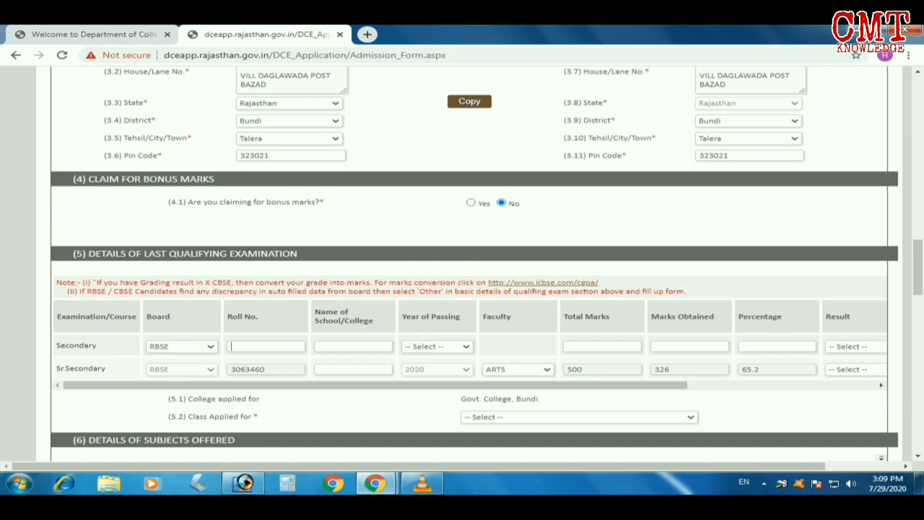
{"action": "key", "text": "Tab"}
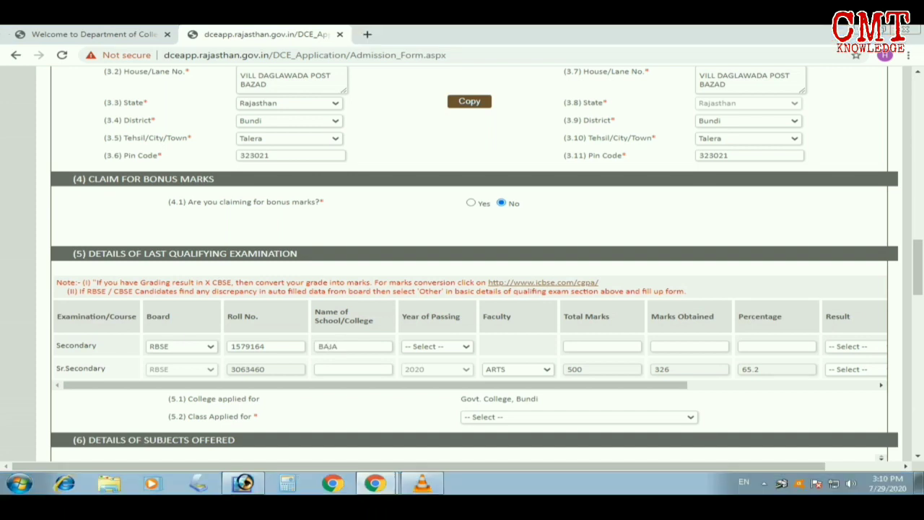
{"action": "key", "text": "Left"}
{"action": "key", "text": "Left"}
{"action": "key", "text": "Left"}
{"action": "key", "text": "Left"}
Complete the Secondary row with year 2018, 320 of 600 marks and result Pass
{"action": "left_click", "coordinate": [437, 347]}
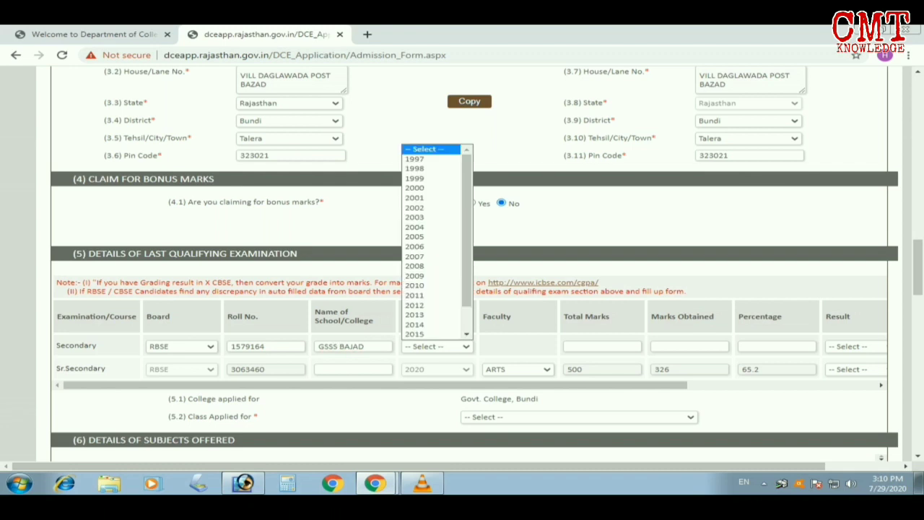
{"action": "type", "text": "2018"}
{"action": "key", "text": "Return"}
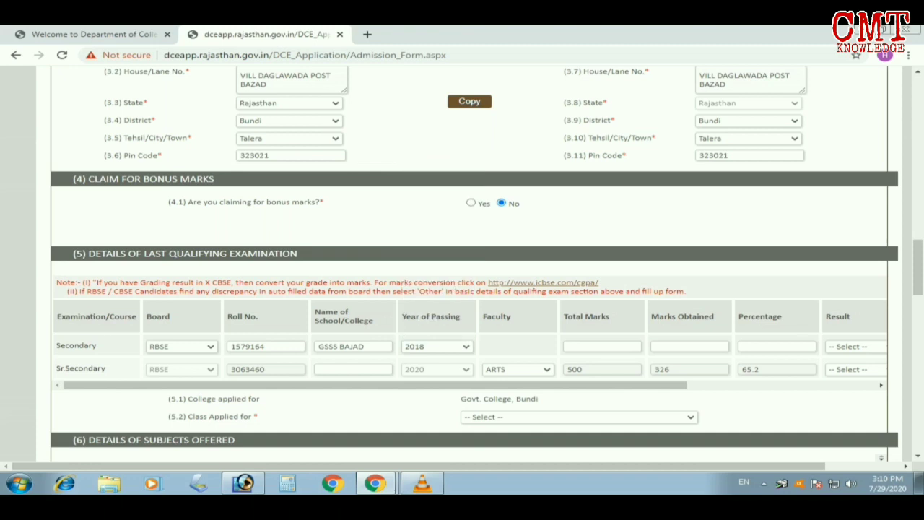
{"action": "key", "text": "Tab"}
{"action": "type", "text": "600"}
{"action": "key", "text": "Tab"}
{"action": "type", "text": "320"}
{"action": "key", "text": "Tab"}
{"action": "key", "text": "Tab"}
{"action": "left_click", "coordinate": [856, 347]}
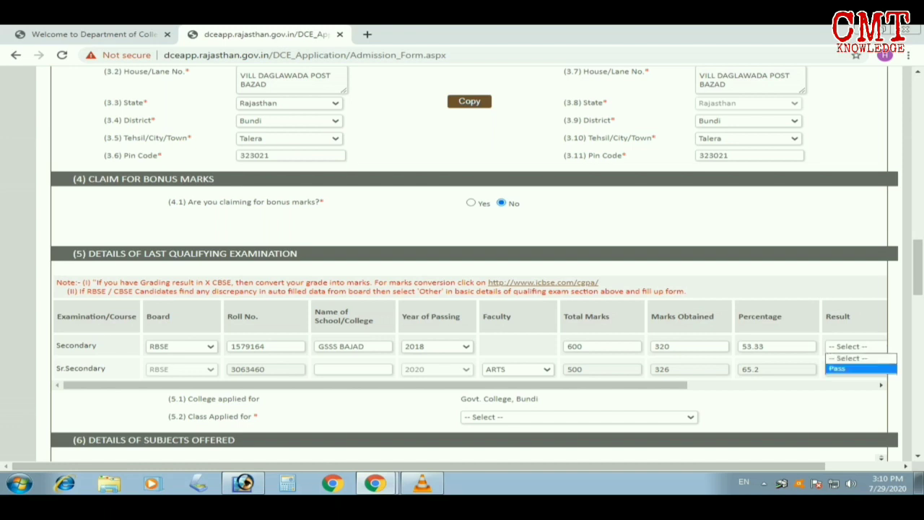
{"action": "left_click", "coordinate": [852, 369]}
{"action": "mouse_move", "coordinate": [505, 385]}
{"action": "left_mouse_down"}
{"action": "mouse_move", "coordinate": [641, 385]}
{"action": "mouse_move", "coordinate": [506, 385]}
{"action": "left_mouse_up"}
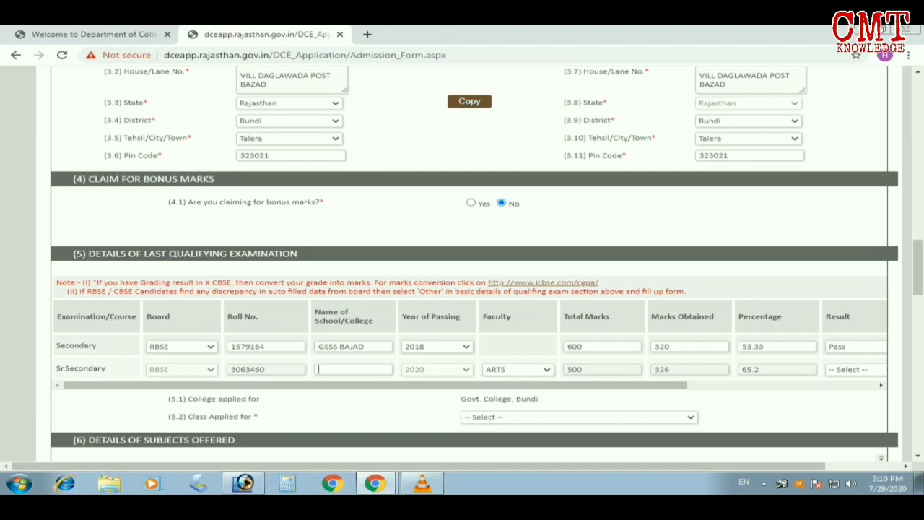
Copy GSSS BAJAD into the Sr.Secondary school name and set its result to Pass
{"action": "left_click", "coordinate": [352, 369]}
{"action": "triple_click", "coordinate": [342, 346]}
{"action": "key", "text": "ctrl+c"}
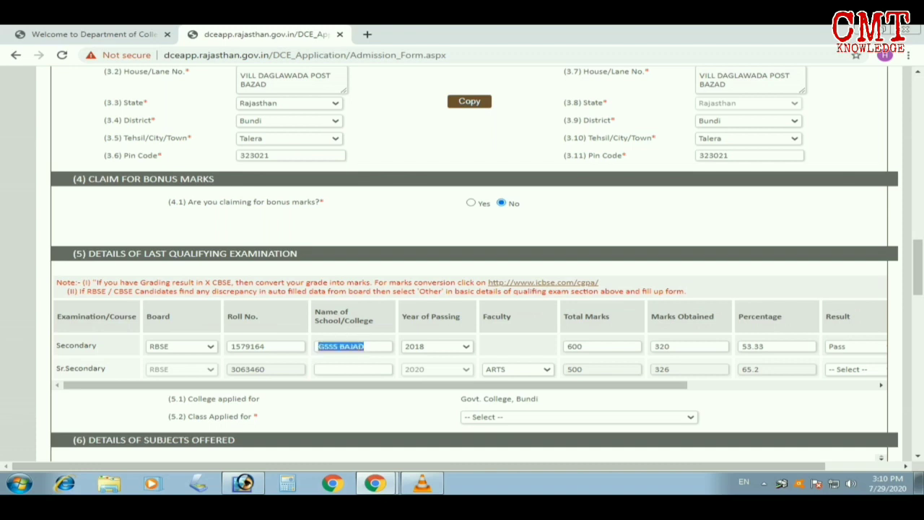
{"action": "left_click", "coordinate": [352, 369]}
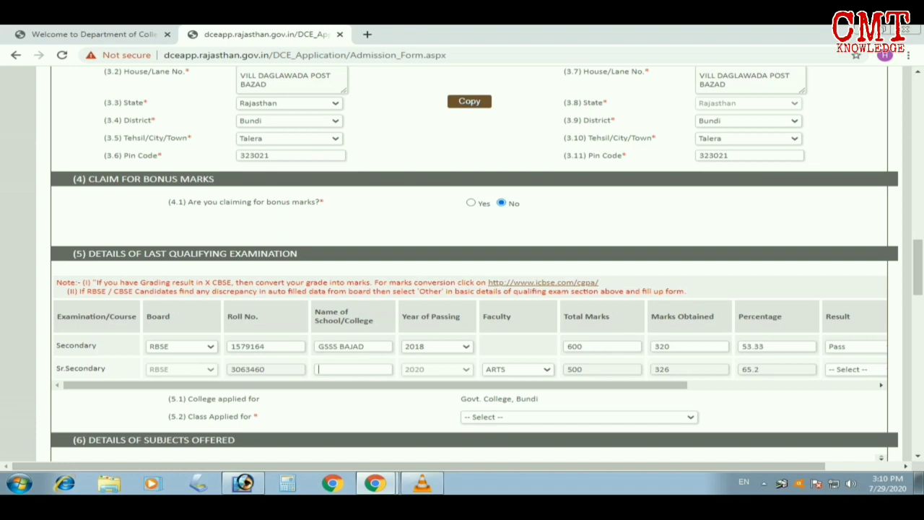
{"action": "key", "text": "ctrl+v"}
{"action": "left_click", "coordinate": [856, 370]}
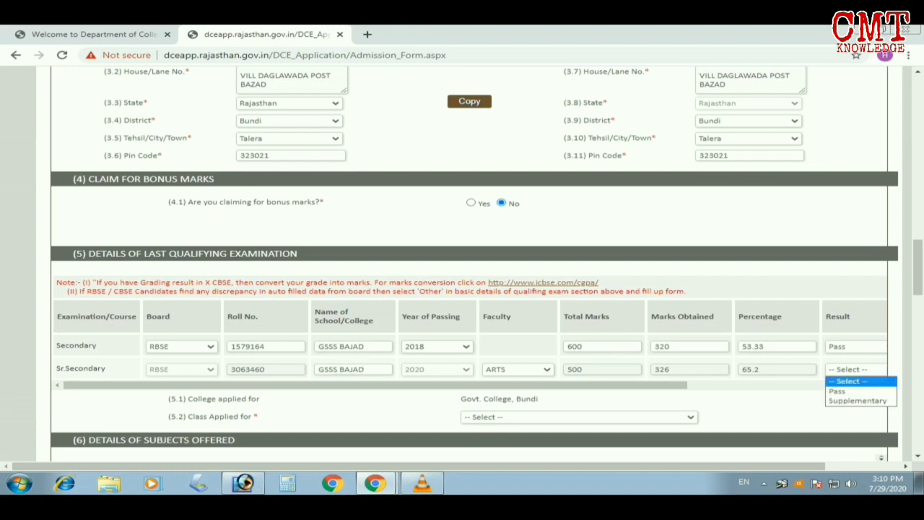
{"action": "left_click", "coordinate": [855, 392]}
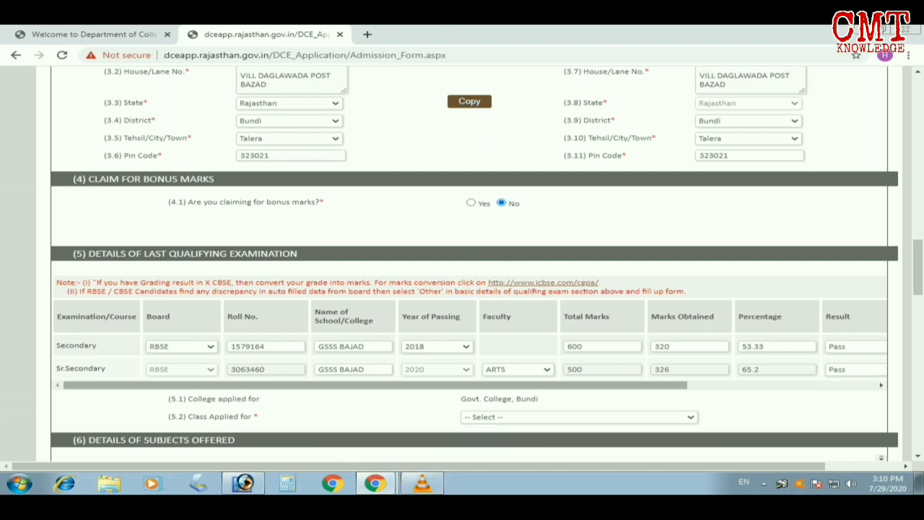
{"action": "scroll", "coordinate": [469, 264], "scroll_direction": "down", "scroll_amount": 2}
Select BA Part I as the class to apply for
{"action": "left_click", "coordinate": [580, 300]}
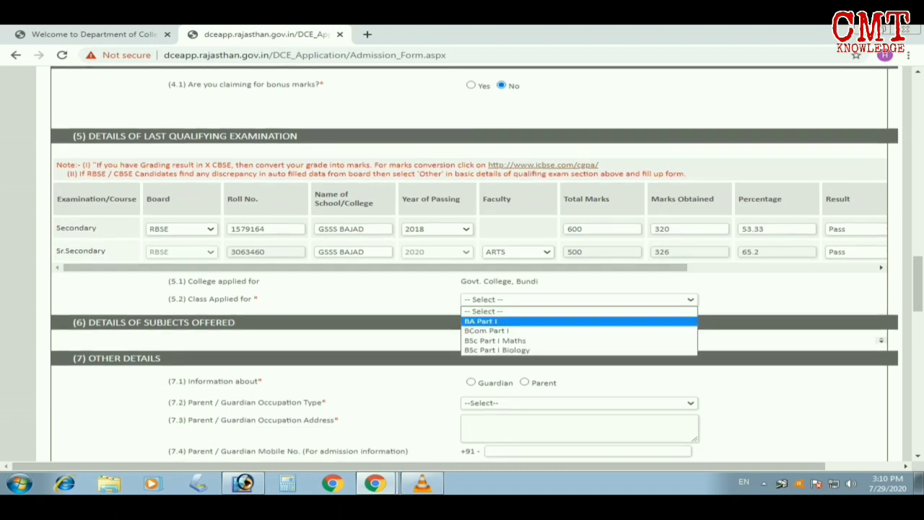
{"action": "left_click", "coordinate": [480, 321]}
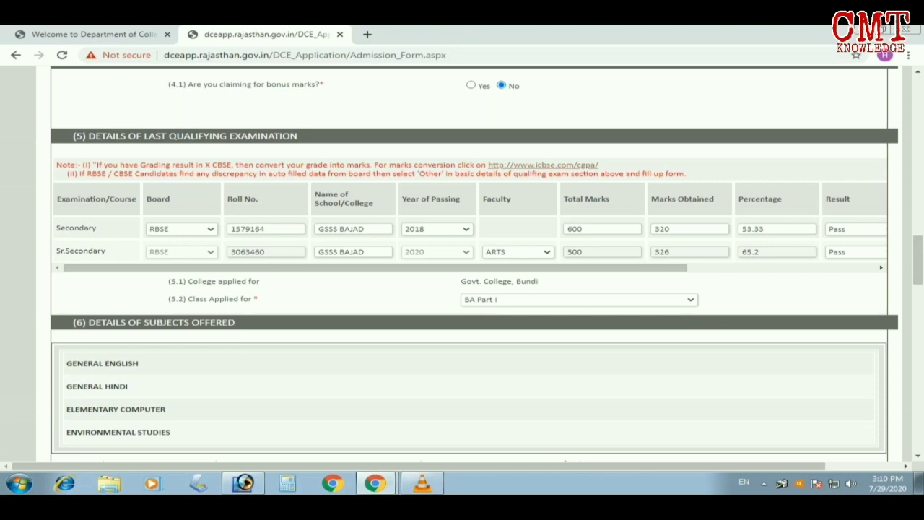
{"action": "scroll", "coordinate": [469, 288], "scroll_direction": "down", "scroll_amount": 4}
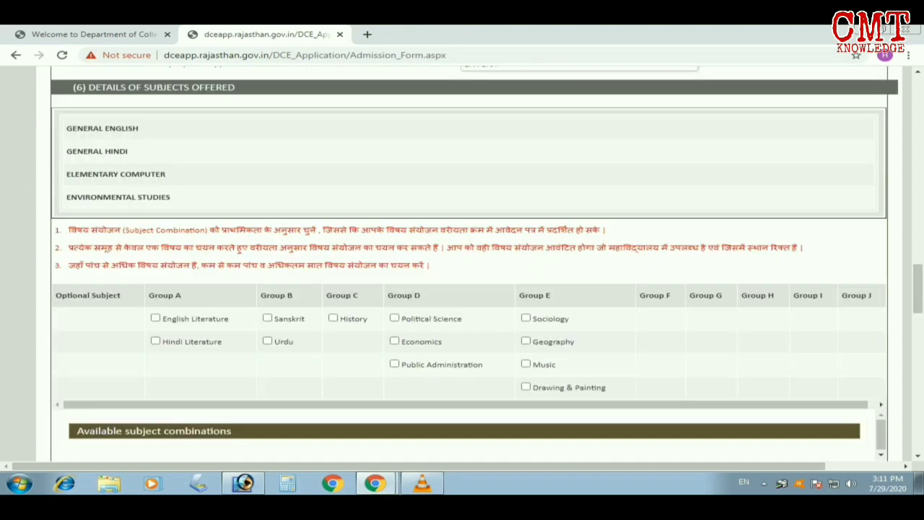
Pick Hindi Literature, Political Science and History, and add Combination-1 to the selected combinations
{"action": "left_click", "coordinate": [155, 341]}
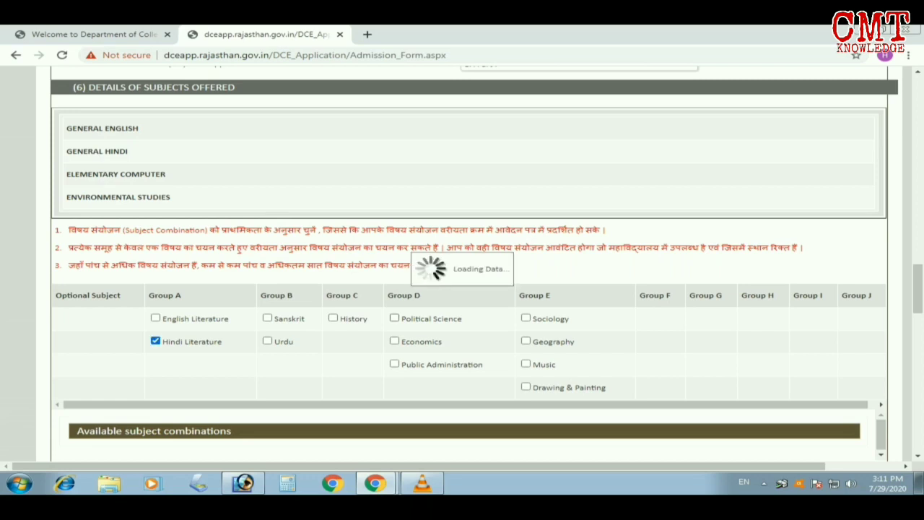
{"action": "left_click", "coordinate": [394, 318]}
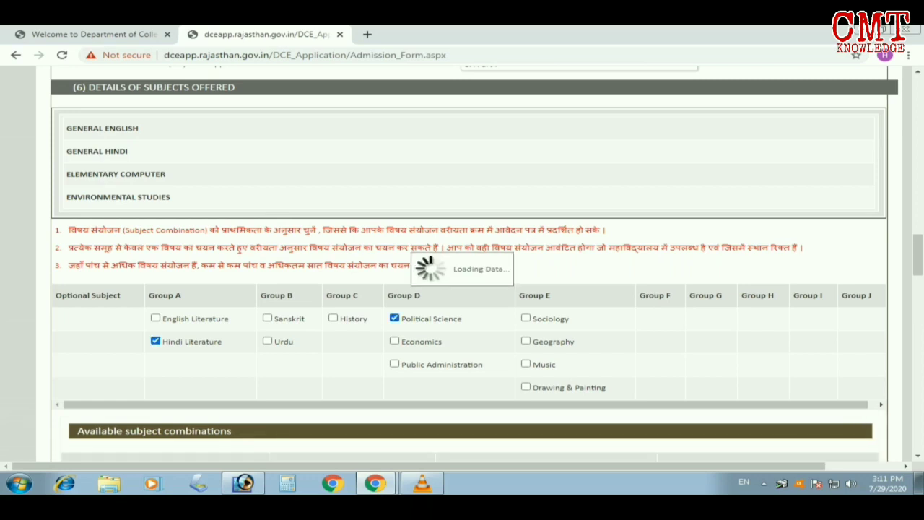
{"action": "left_click", "coordinate": [333, 319]}
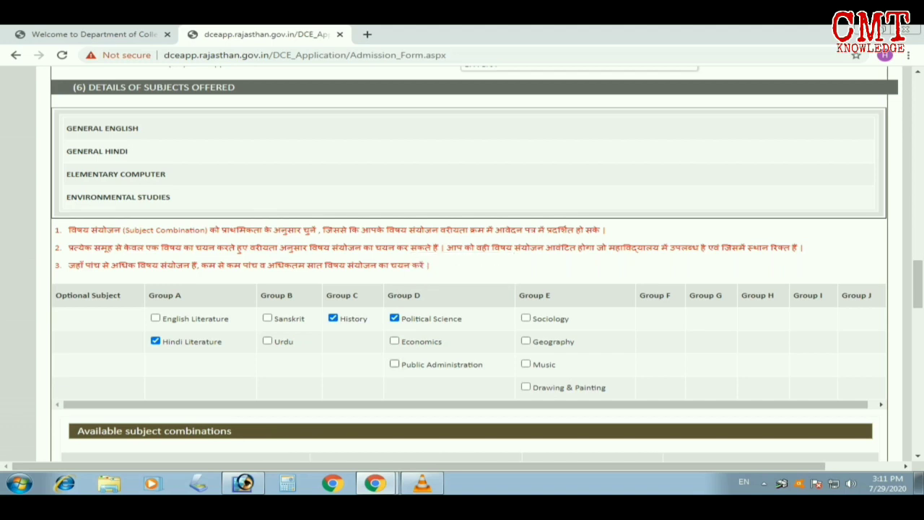
{"action": "scroll", "coordinate": [462, 260], "scroll_direction": "down", "scroll_amount": 3}
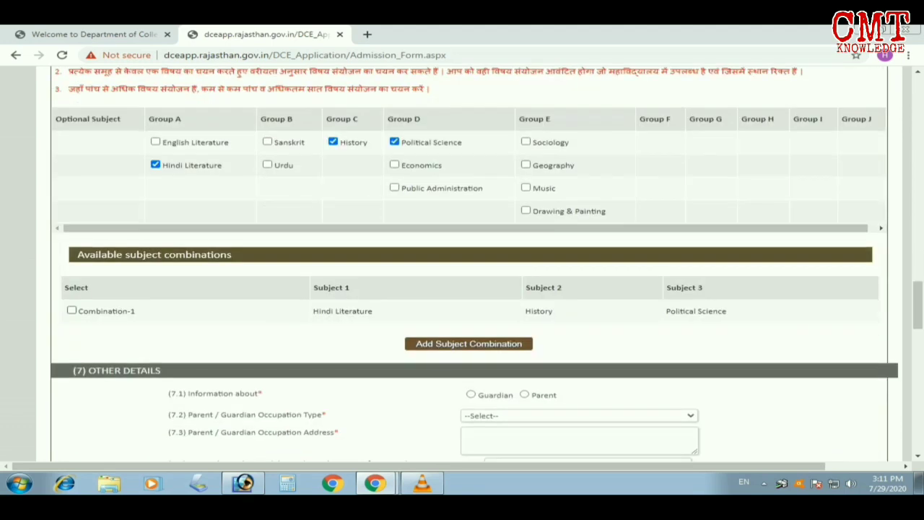
{"action": "left_click", "coordinate": [71, 311]}
{"action": "left_click", "coordinate": [469, 344]}
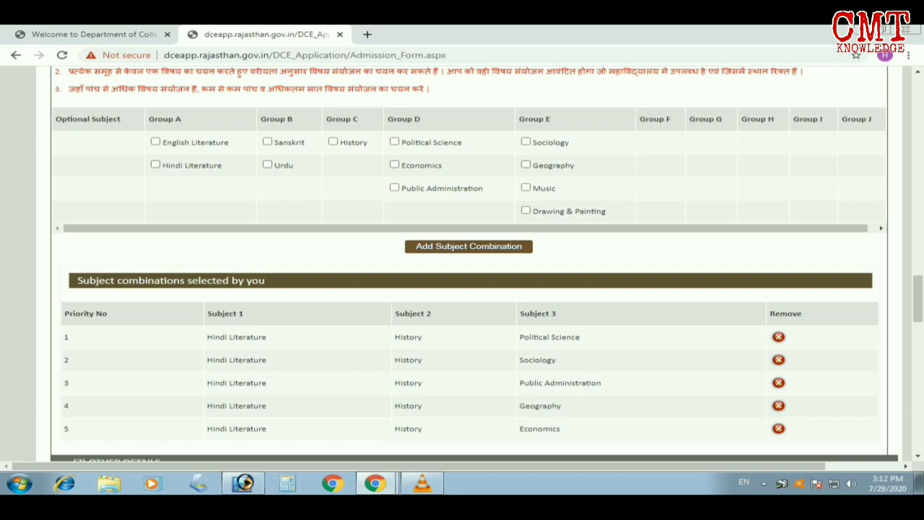
{"action": "scroll", "coordinate": [469, 264], "scroll_direction": "down", "scroll_amount": 1}
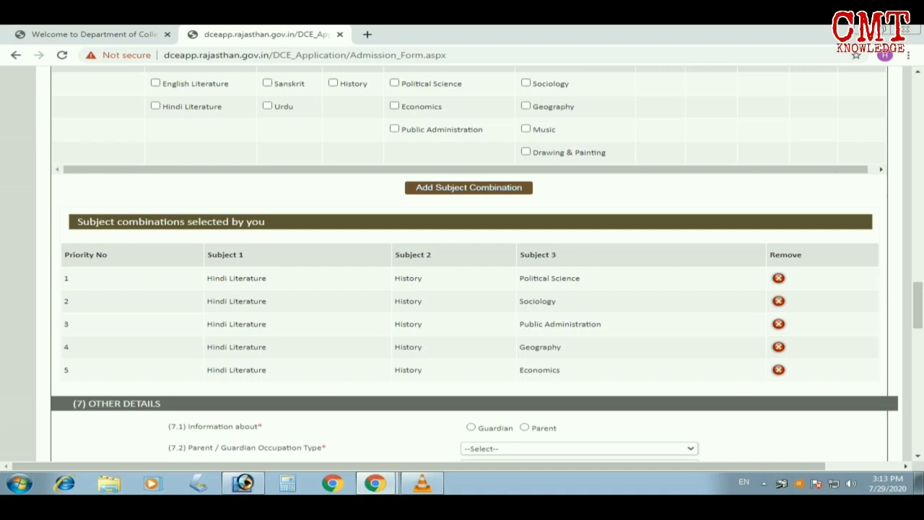
{"action": "scroll", "coordinate": [469, 264], "scroll_direction": "down", "scroll_amount": 1}
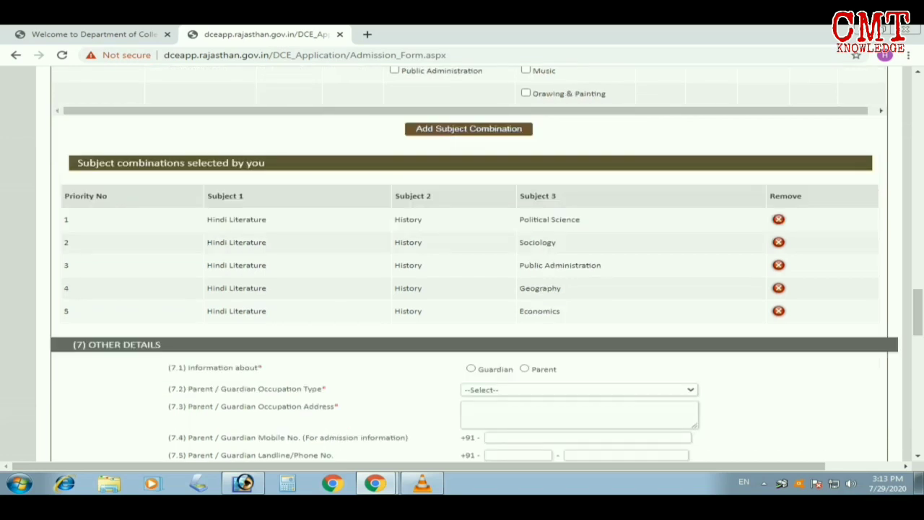
Mark the details as the parent's and set occupation type to Agriculture
{"action": "left_click", "coordinate": [471, 369]}
{"action": "left_click", "coordinate": [525, 369]}
{"action": "left_click", "coordinate": [578, 389]}
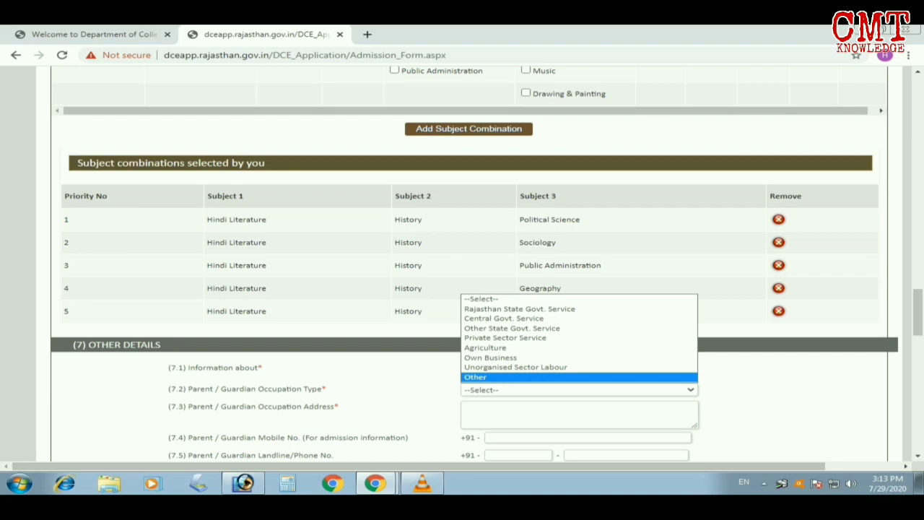
{"action": "left_click", "coordinate": [487, 348]}
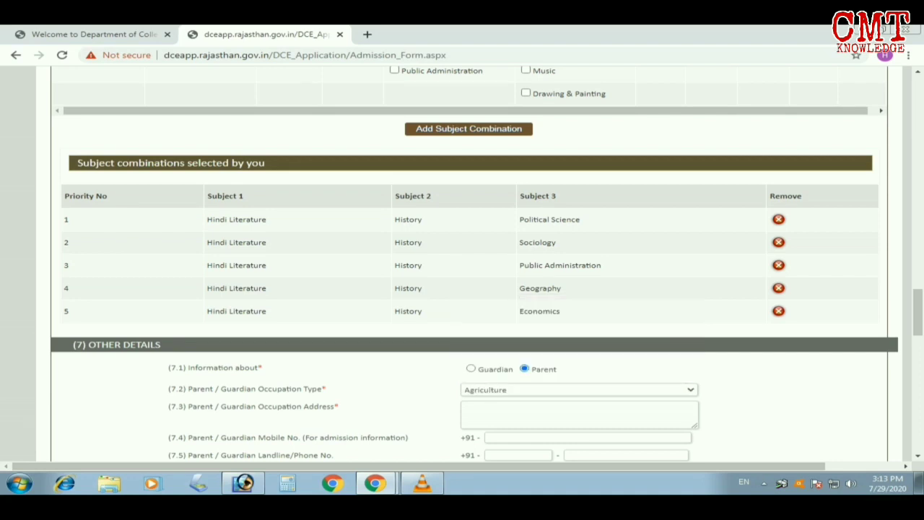
{"action": "scroll", "coordinate": [469, 264], "scroll_direction": "down", "scroll_amount": 1}
Enter the parent's occupation address and mobile number
{"action": "left_click", "coordinate": [549, 355]}
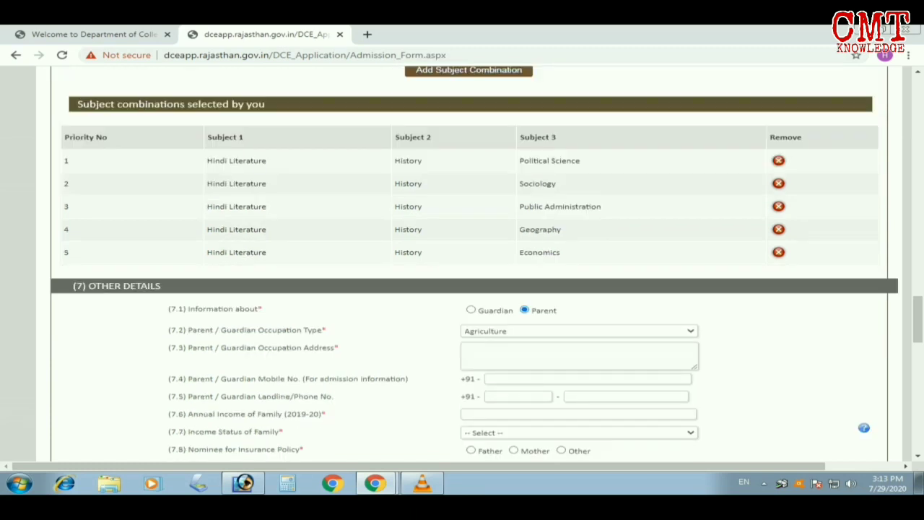
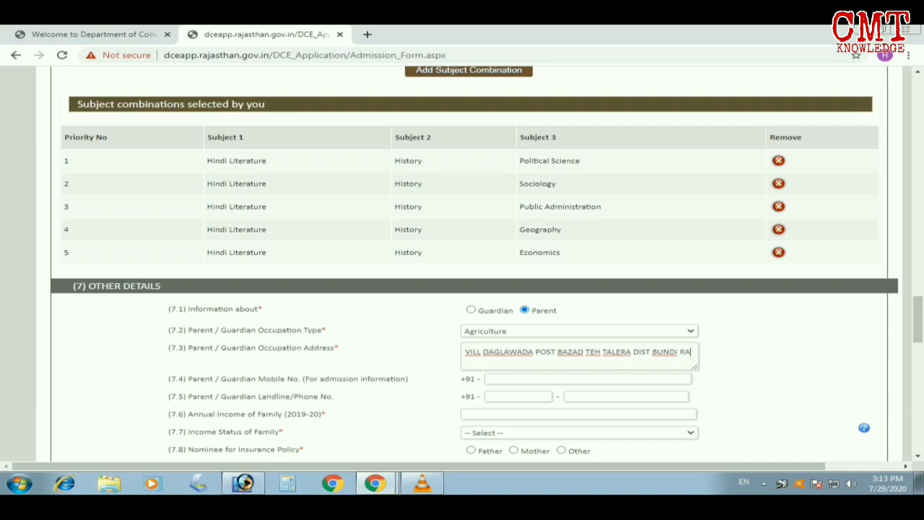
{"action": "key", "text": "Tab"}
{"action": "type", "text": "99"}
{"action": "key", "text": "BackSpace"}
{"action": "key", "text": "BackSpace"}
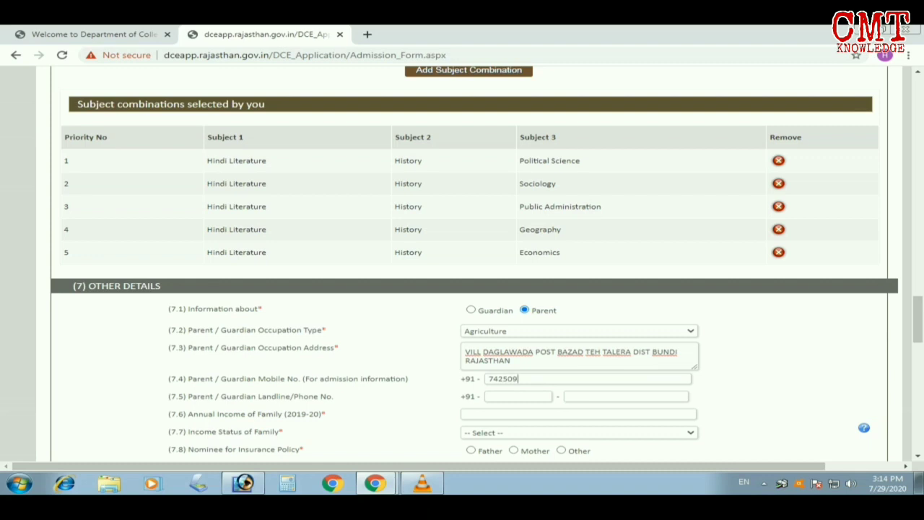
{"action": "scroll", "coordinate": [462, 264], "scroll_direction": "down", "scroll_amount": 3}
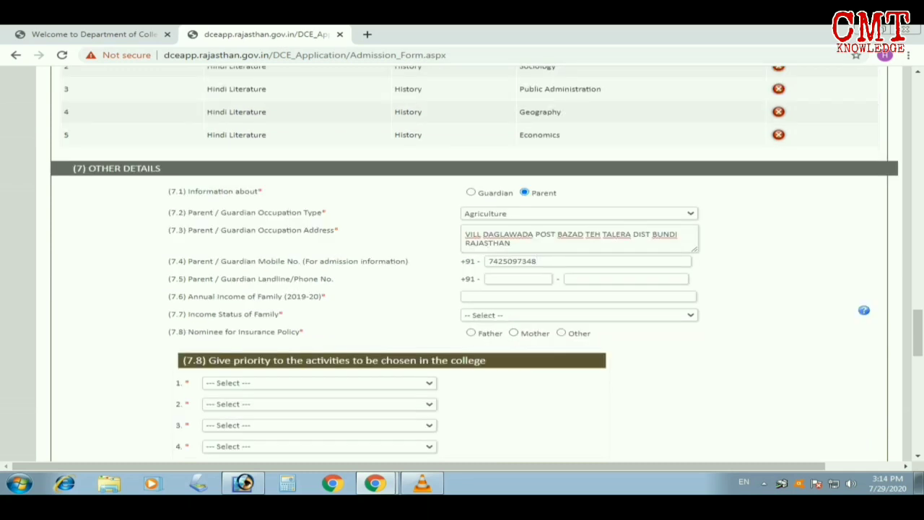
Set income status to Non-Income Tax Payer, Father as insurance nominee, and annual income 48000
{"action": "left_click", "coordinate": [579, 315]}
{"action": "left_click", "coordinate": [535, 336]}
{"action": "left_click", "coordinate": [471, 333]}
{"action": "type", "text": "4800"}
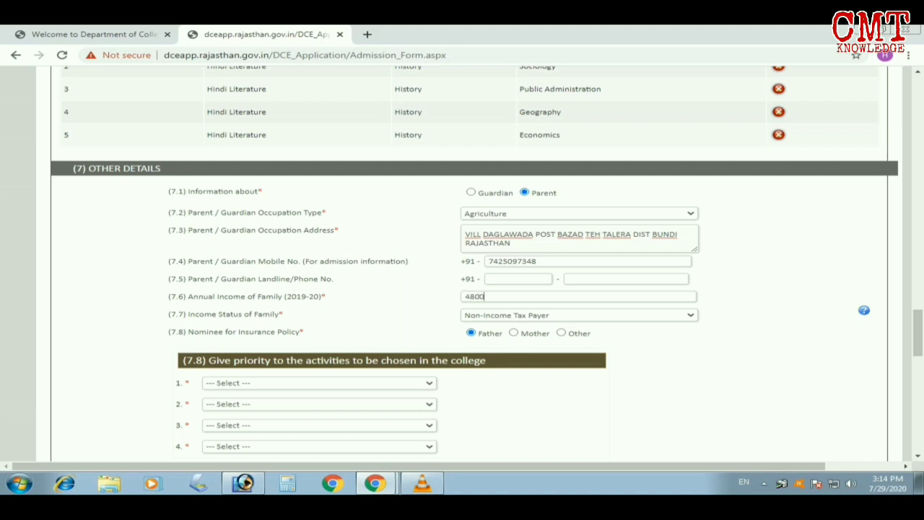
{"action": "type", "text": "0"}
{"action": "scroll", "coordinate": [462, 260], "scroll_direction": "down", "scroll_amount": 2}
Rank NSS, NCC, Rovering/Rangering and Women's Cell as priorities 1–4; answer No to 7.9 and 7.10
{"action": "left_click", "coordinate": [253, 265]}
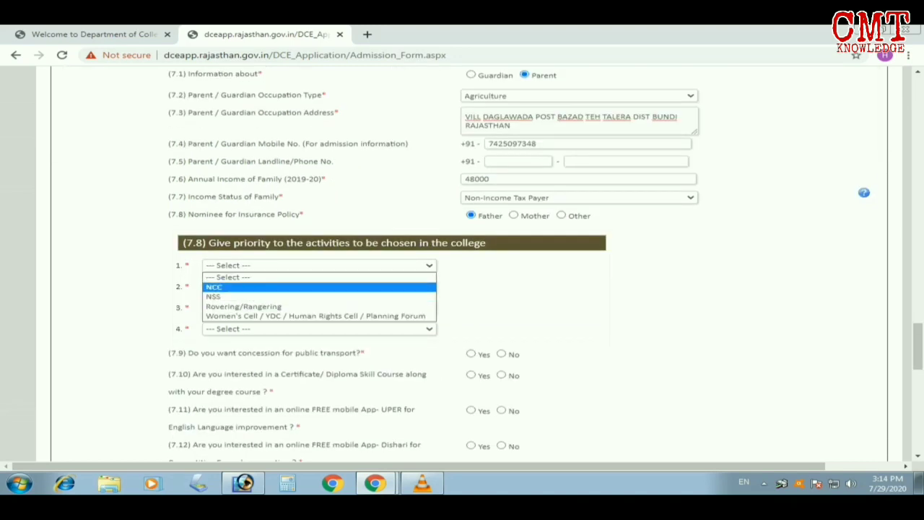
{"action": "left_click", "coordinate": [253, 297]}
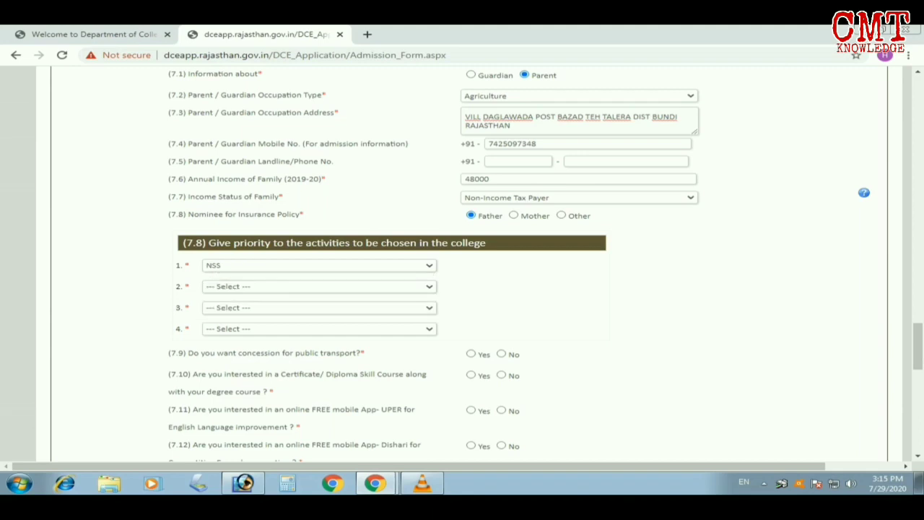
{"action": "left_click", "coordinate": [253, 286]}
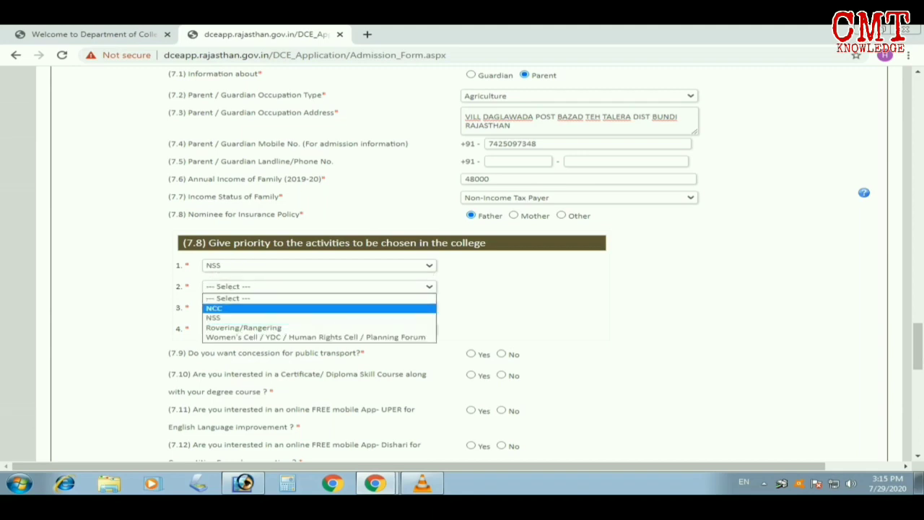
{"action": "left_click", "coordinate": [253, 309]}
{"action": "left_click", "coordinate": [253, 308]}
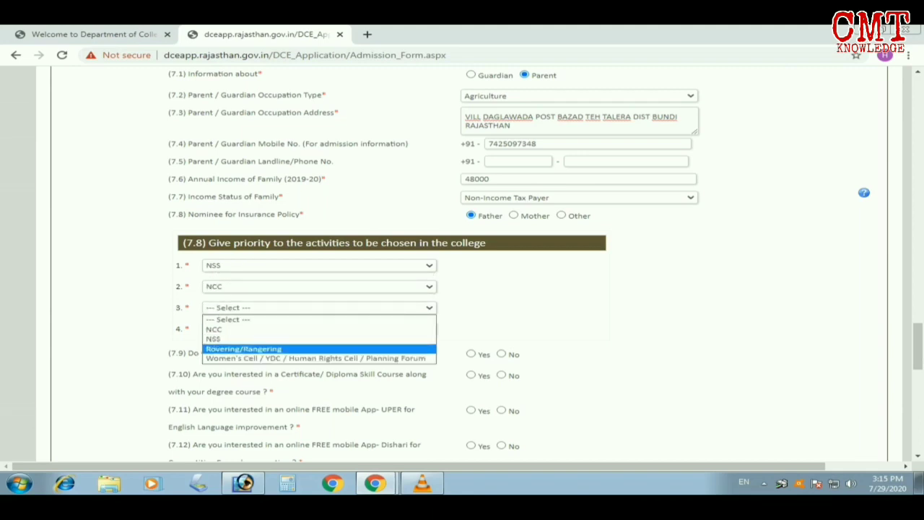
{"action": "left_click", "coordinate": [244, 349]}
{"action": "left_click", "coordinate": [253, 329]}
{"action": "left_click", "coordinate": [253, 379]}
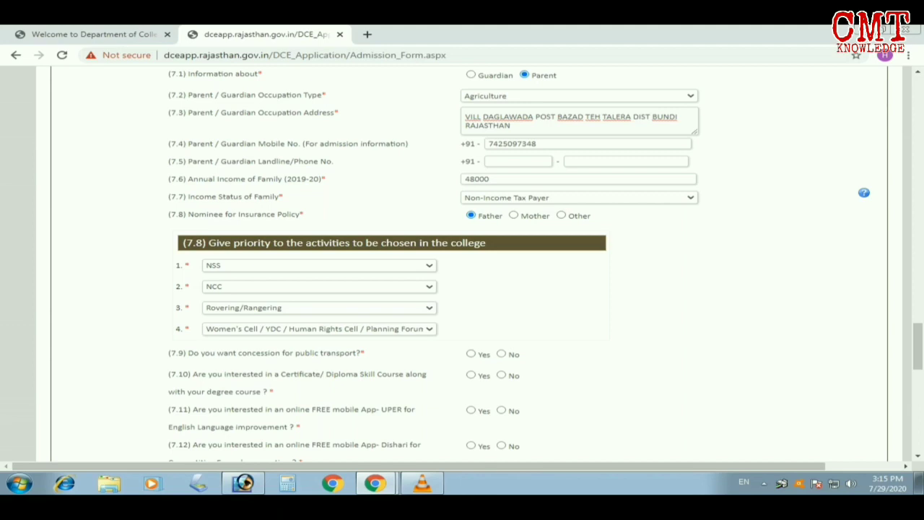
{"action": "left_click", "coordinate": [502, 354]}
{"action": "left_click", "coordinate": [501, 375]}
Mark No for 7.11 UPER app, 7.12 Dishari app, 7.13 free coaching and 7.14 GK exam
{"action": "scroll", "coordinate": [462, 264], "scroll_direction": "down", "scroll_amount": 1}
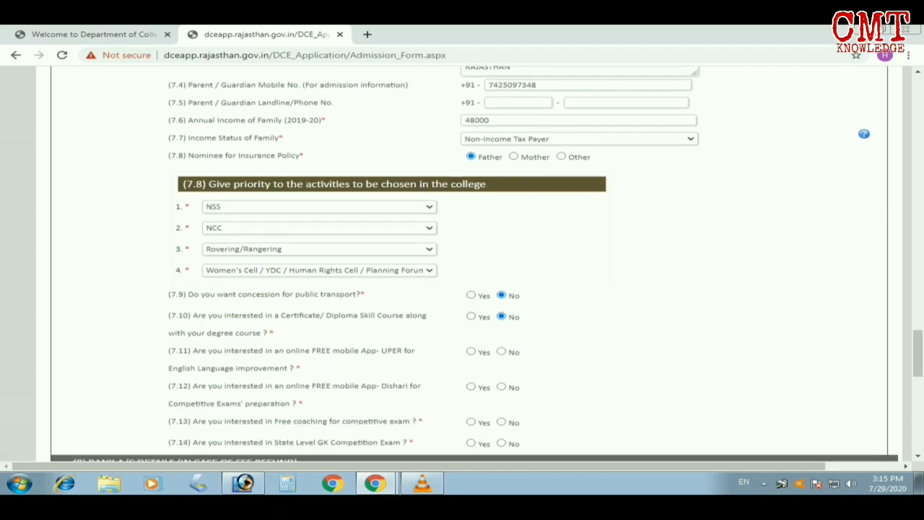
{"action": "left_click", "coordinate": [502, 351]}
{"action": "left_click", "coordinate": [502, 387]}
{"action": "scroll", "coordinate": [469, 260], "scroll_direction": "down", "scroll_amount": 2}
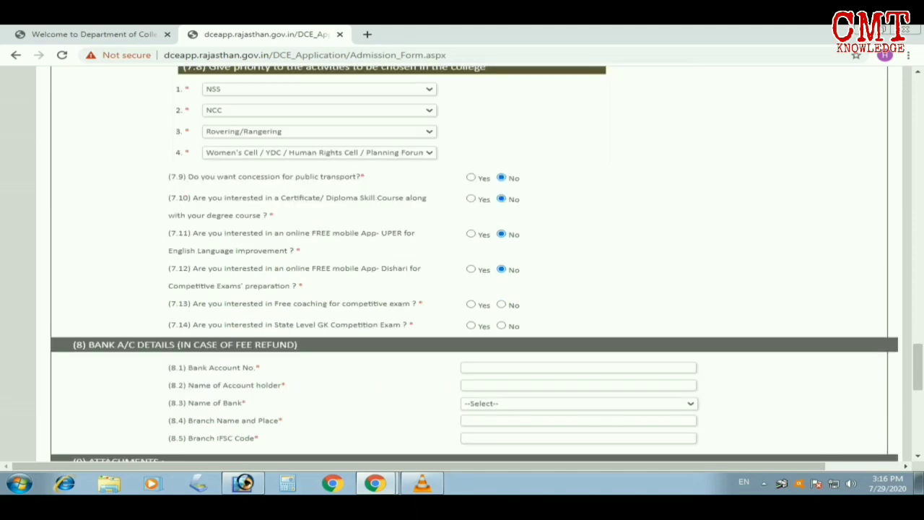
{"action": "left_click", "coordinate": [502, 305]}
{"action": "left_click", "coordinate": [502, 326]}
{"action": "scroll", "coordinate": [469, 260], "scroll_direction": "down", "scroll_amount": 2}
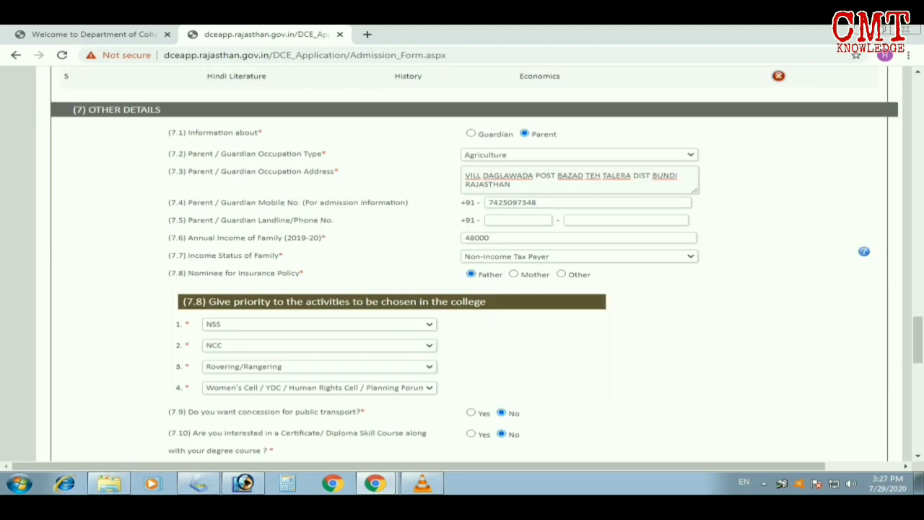
Submit the completed BA Part I admission form from the bottom of the page
{"action": "scroll", "coordinate": [470, 289], "scroll_direction": "down", "scroll_amount": 10}
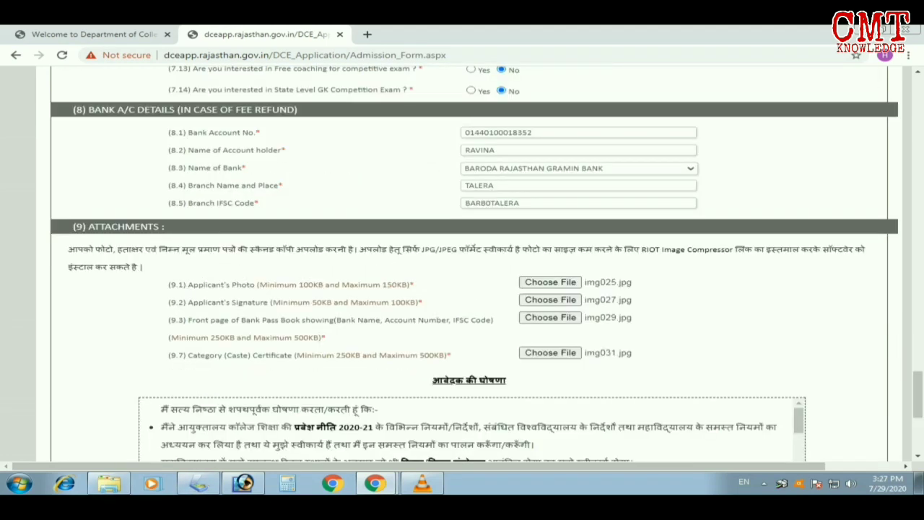
{"action": "scroll", "coordinate": [470, 289], "scroll_direction": "down", "scroll_amount": 3}
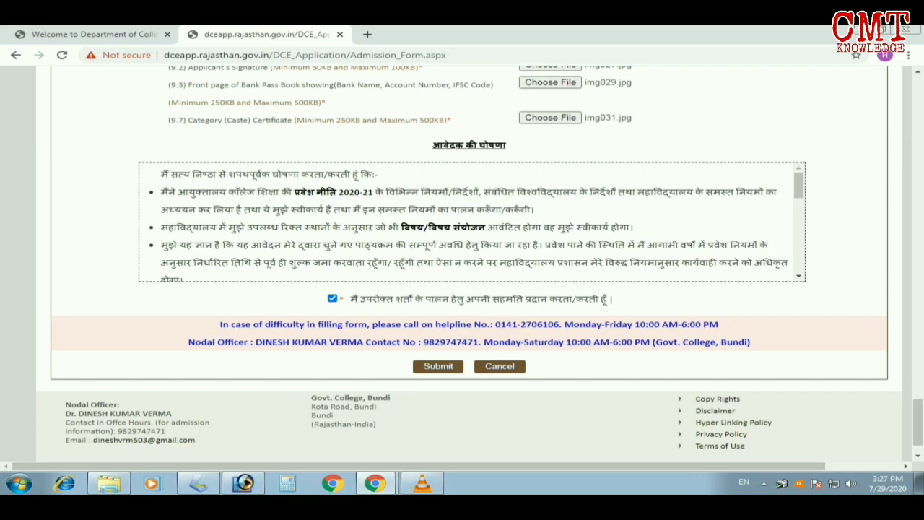
{"action": "left_click", "coordinate": [438, 366]}
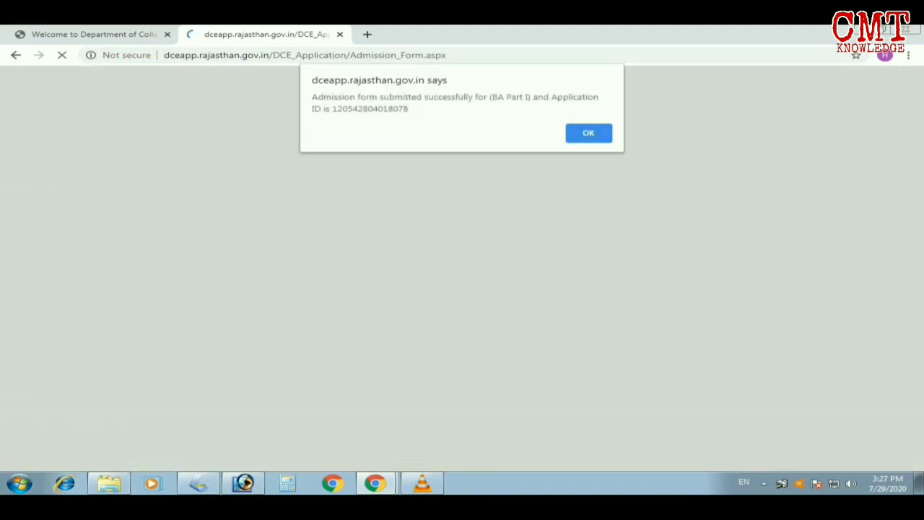
Dismiss the success alert and print the Govt. College, Bundi application view page
{"action": "key", "text": "Return"}
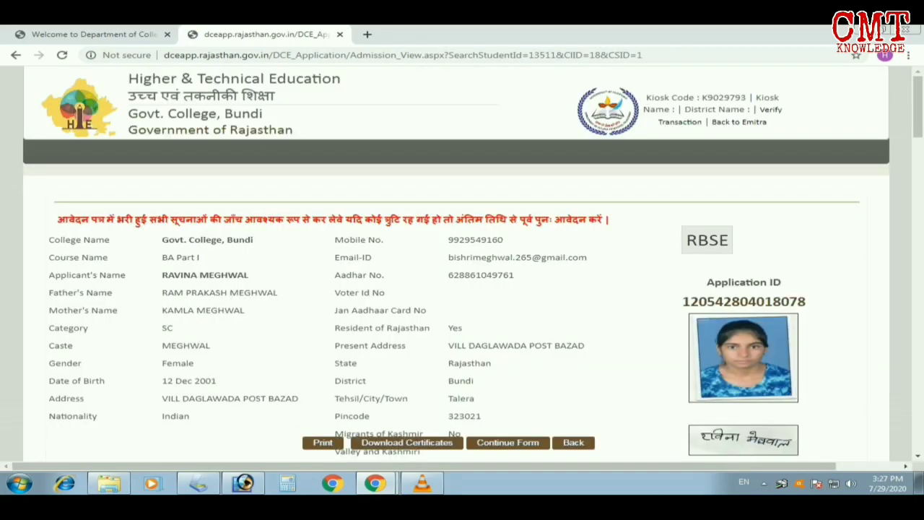
{"action": "left_click", "coordinate": [323, 442]}
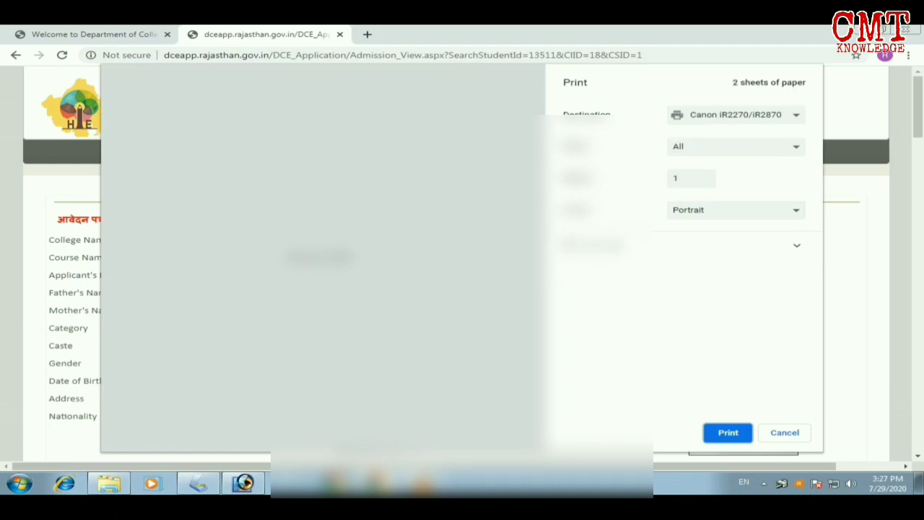
{"action": "scroll", "coordinate": [318, 260], "scroll_direction": "down", "scroll_amount": 5}
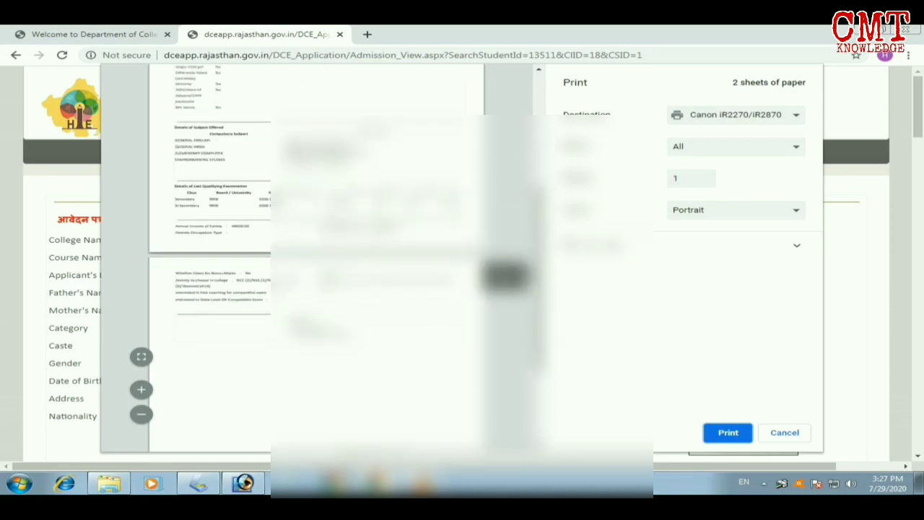
{"action": "scroll", "coordinate": [318, 260], "scroll_direction": "down", "scroll_amount": 3}
{"action": "scroll", "coordinate": [318, 260], "scroll_direction": "down", "scroll_amount": 3}
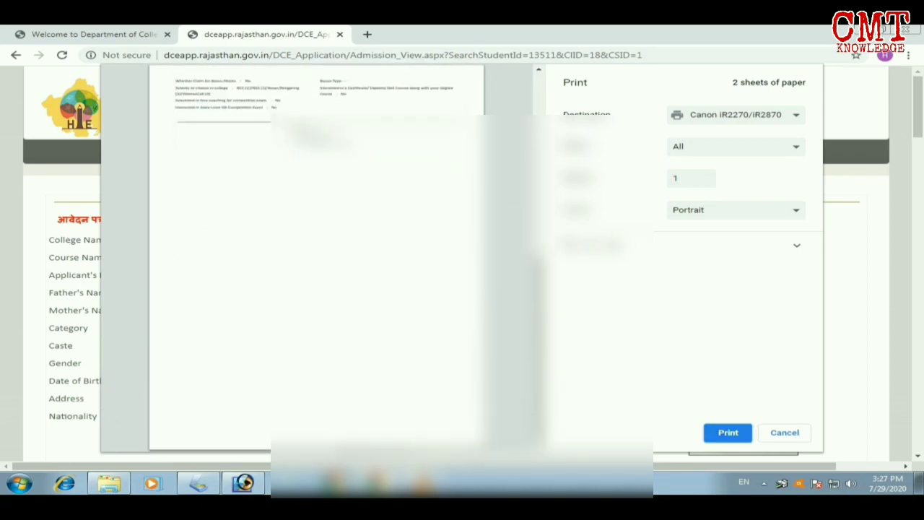
{"action": "key", "text": "Return"}
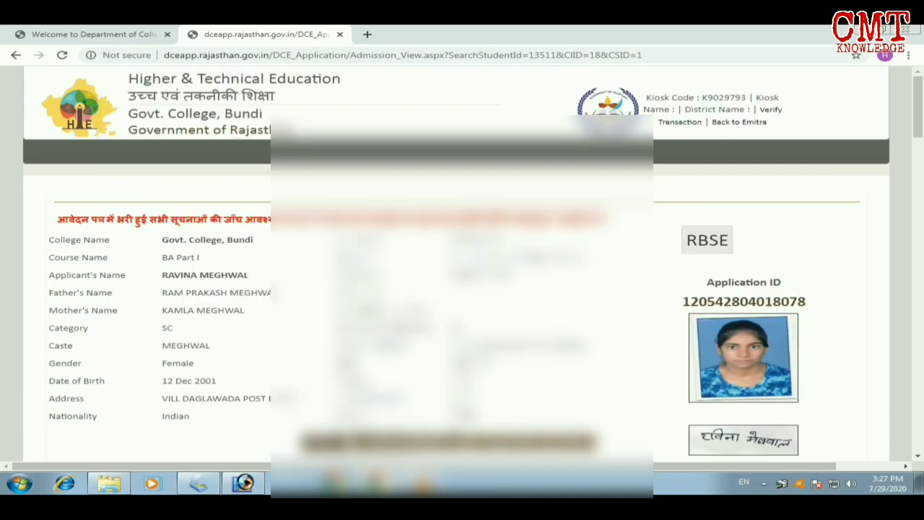